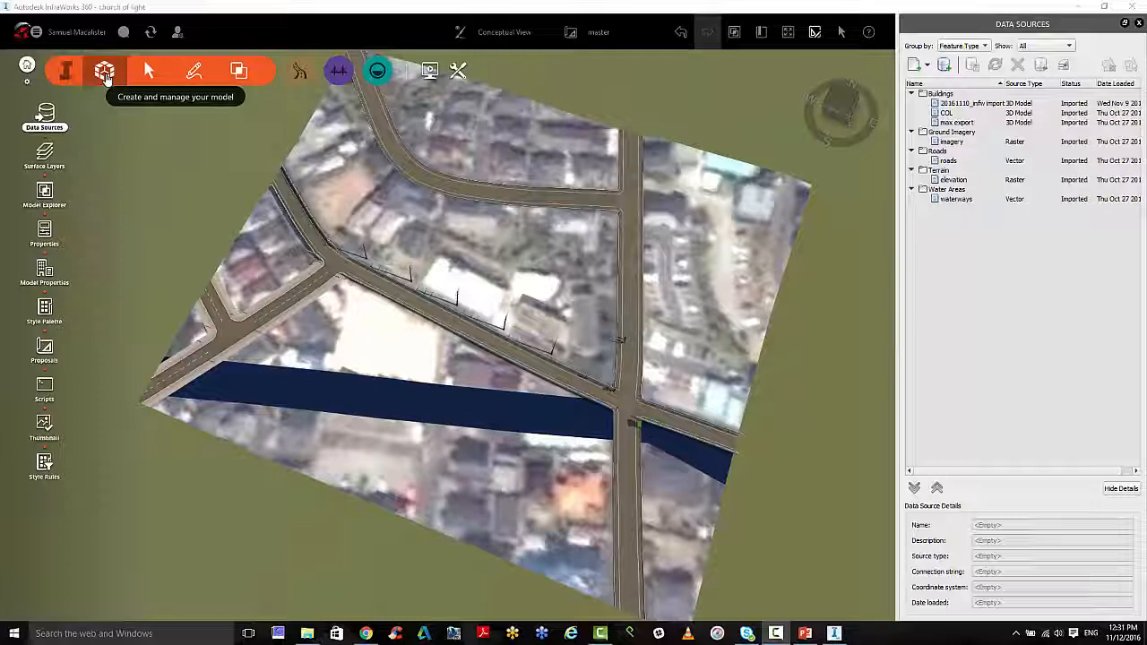
Try to open the configurations of the roads and elevation data sources.
left_click(43, 119)
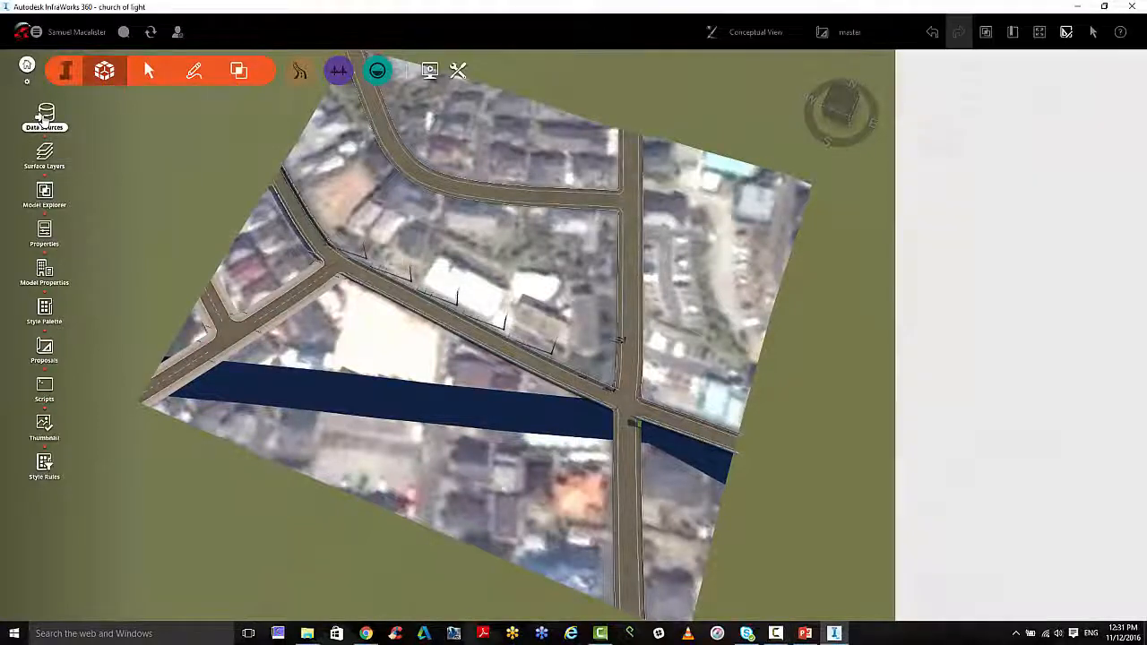
left_click(43, 116)
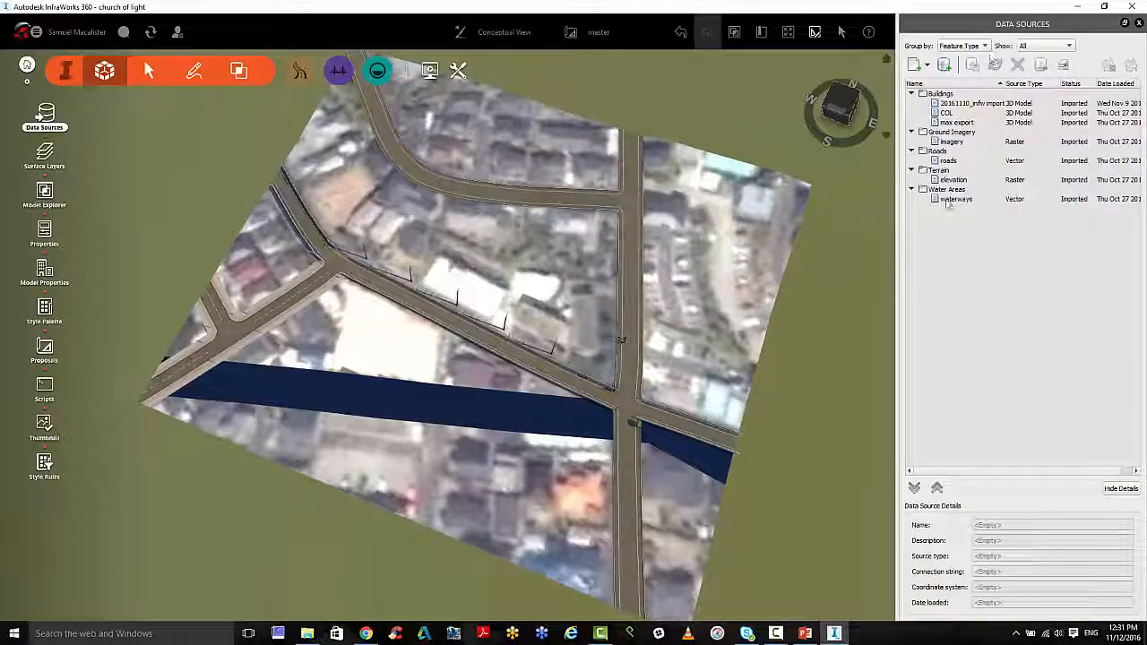
left_click(949, 160)
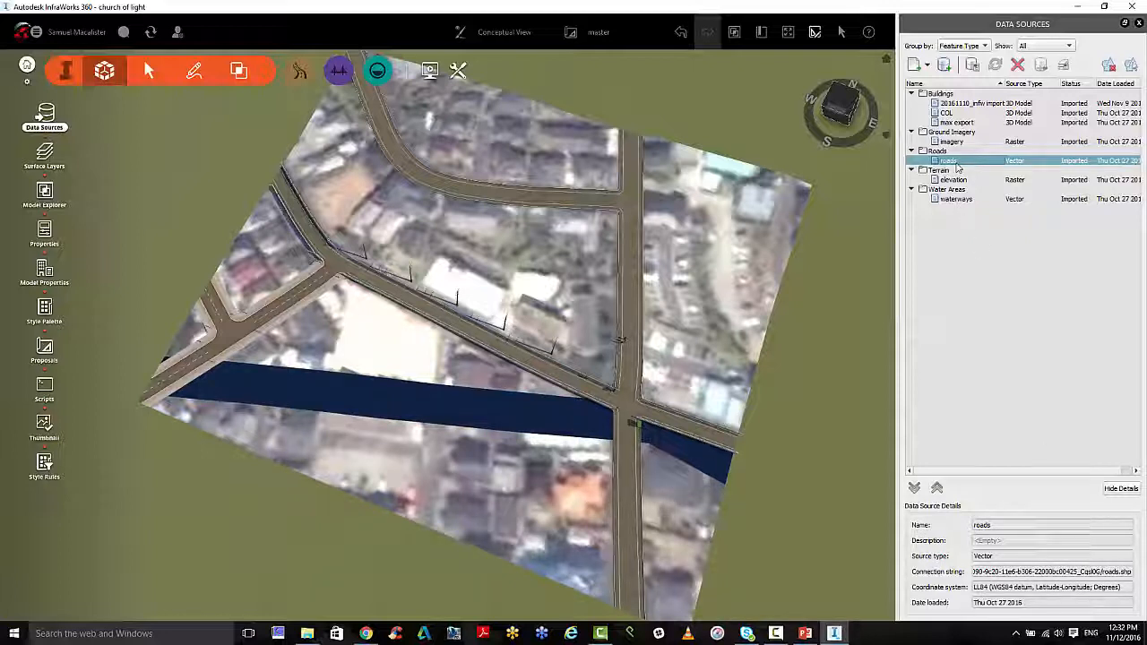
double_click(950, 160)
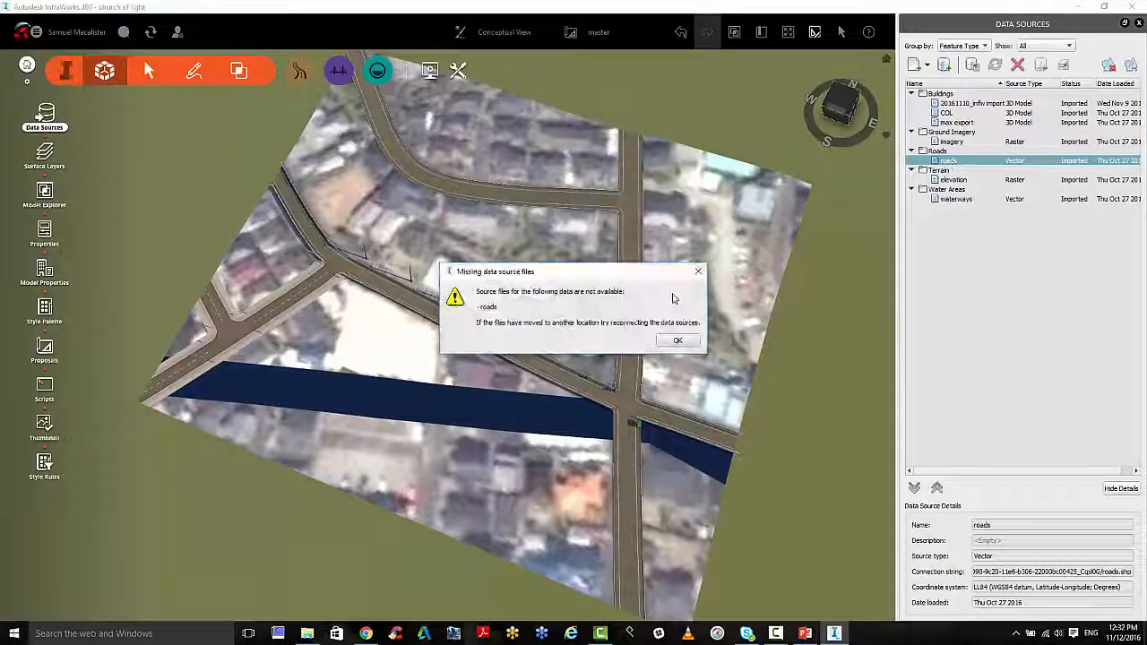
left_click(670, 343)
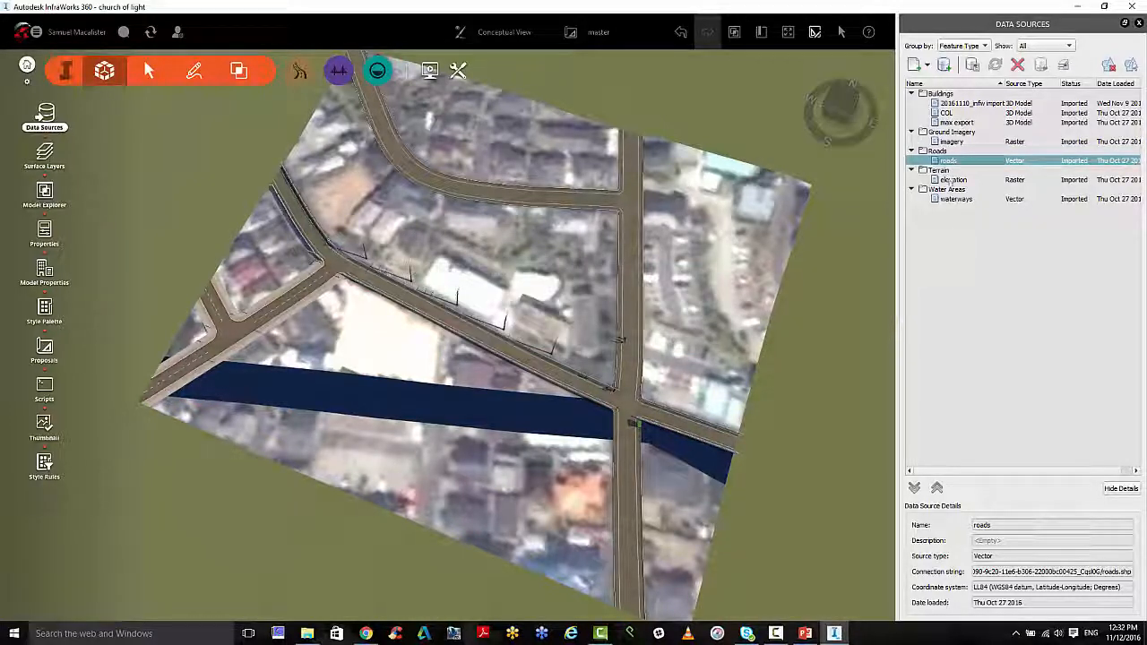
double_click(955, 181)
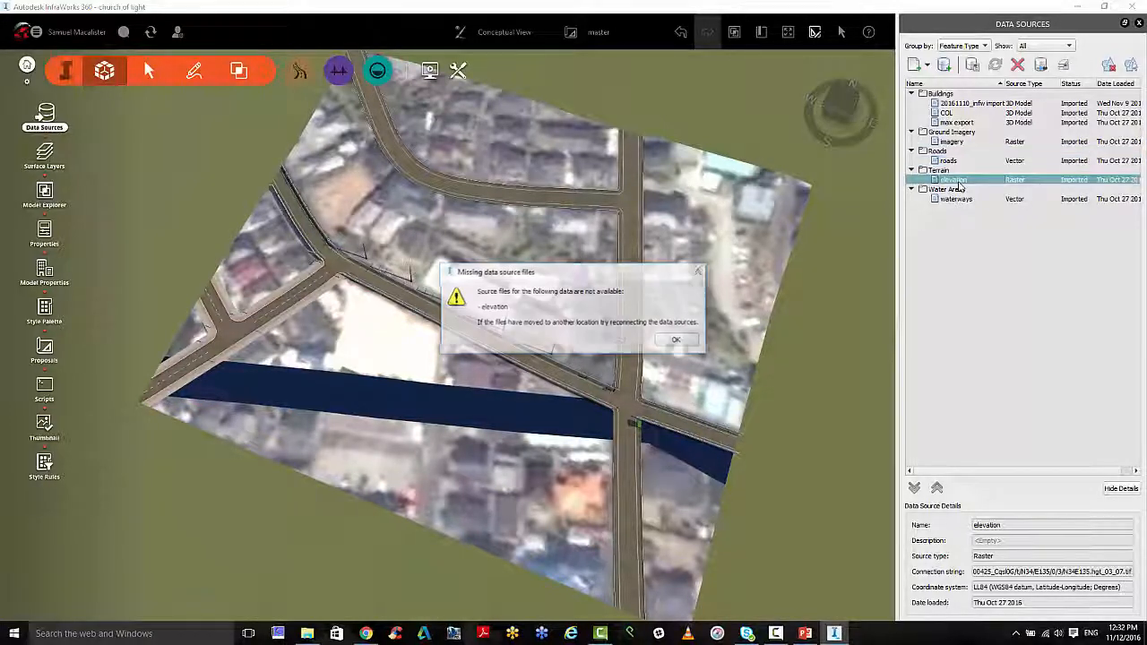
left_click(675, 343)
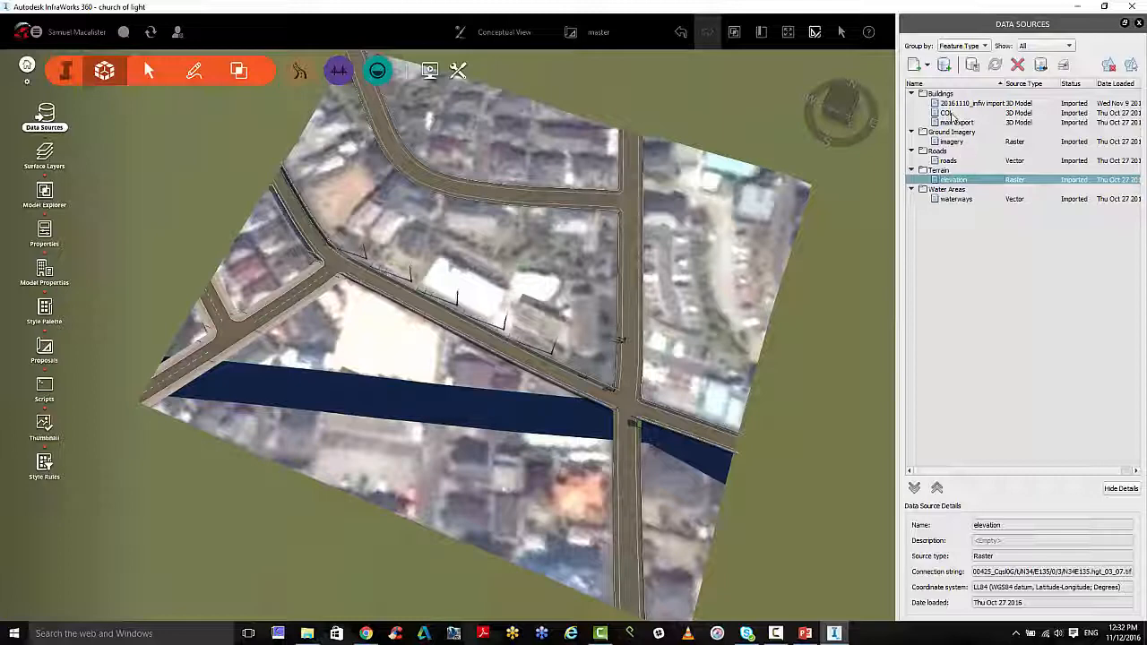
Inspect the 3D model preview of the COL building data source and leave its configuration unchanged.
double_click(946, 113)
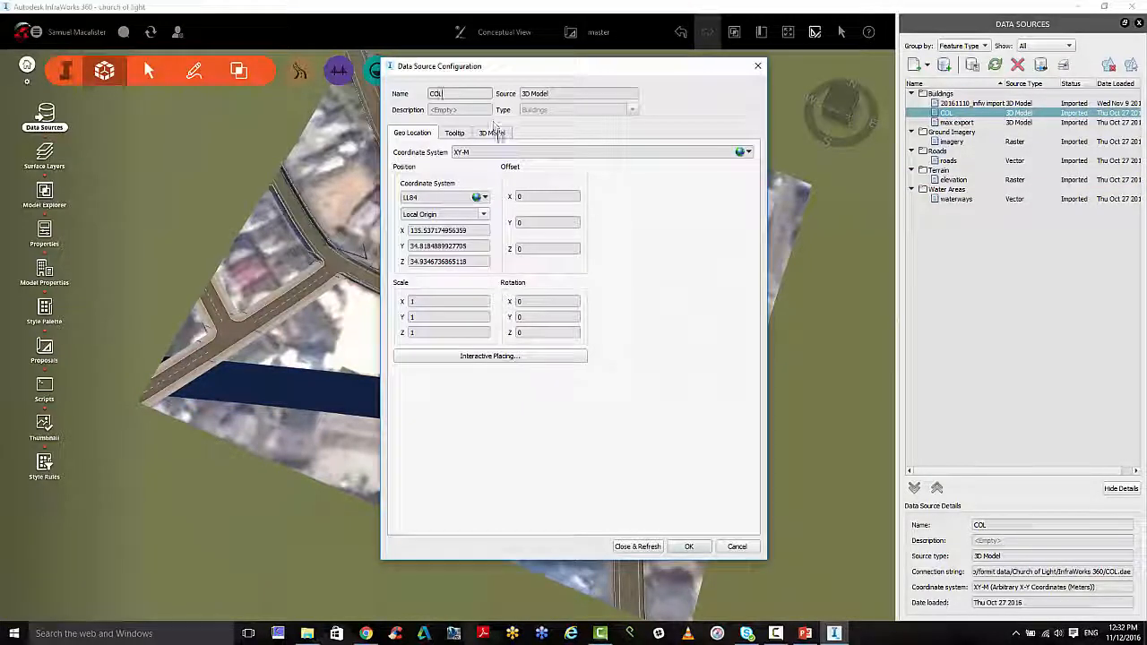
left_click(493, 131)
left_click_drag(562, 454, 505, 370)
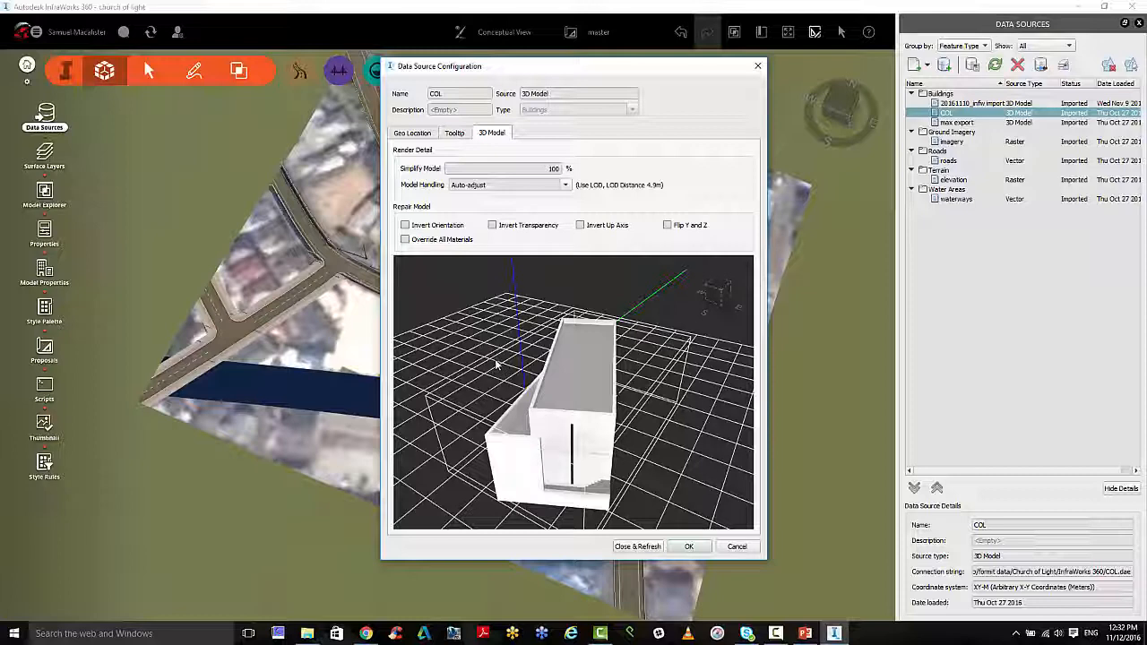
left_click(735, 547)
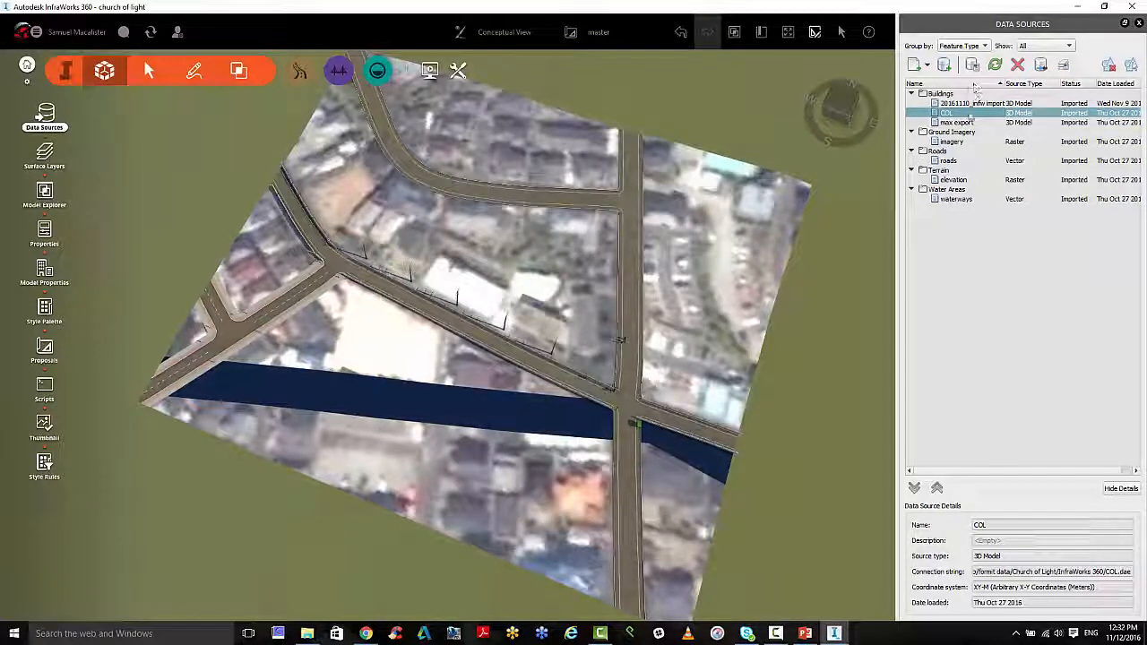
Remove the COL and 20161110_infw import data sources from Buildings together with their associated features.
right_click(973, 114)
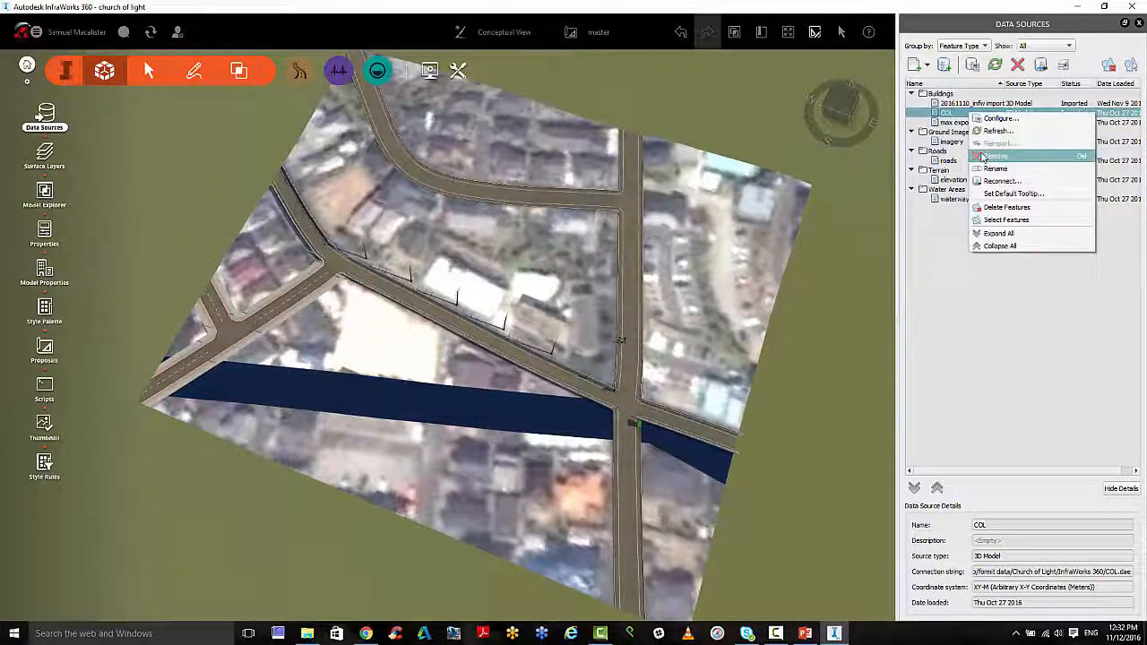
left_click(994, 156)
left_click(612, 329)
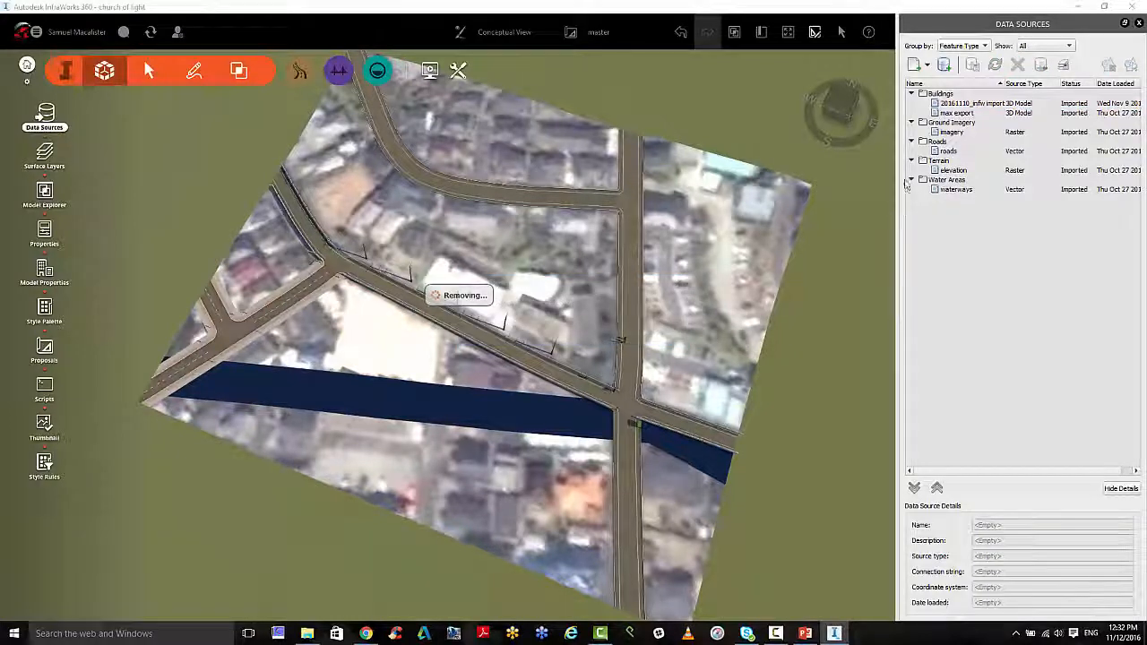
left_click(948, 105)
right_click(949, 105)
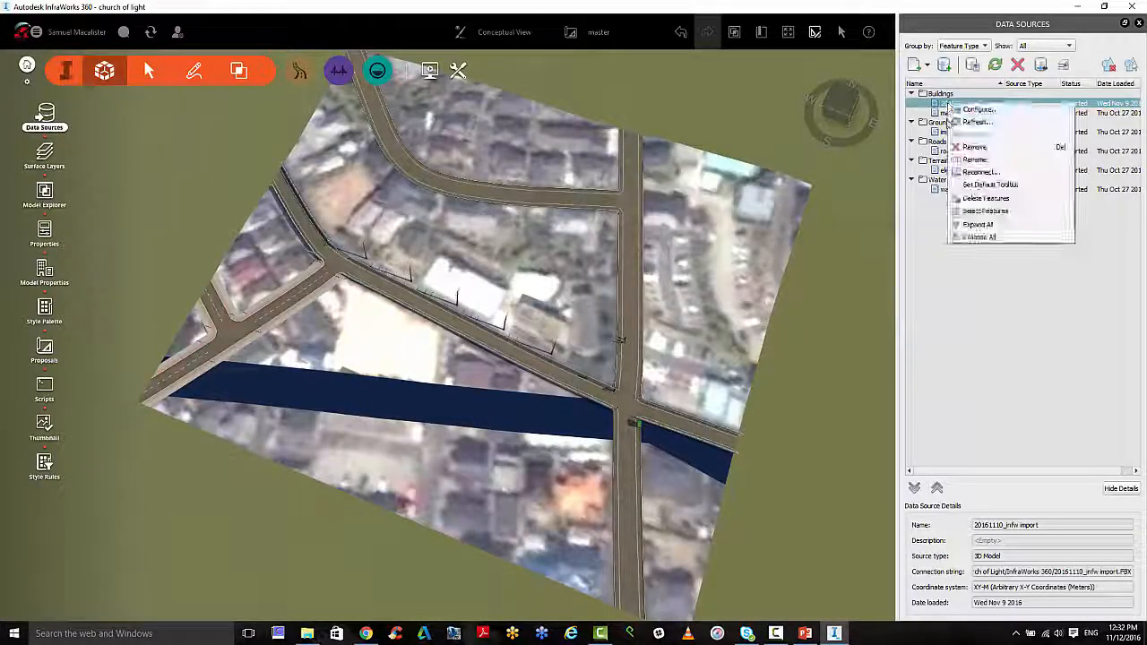
left_click(973, 147)
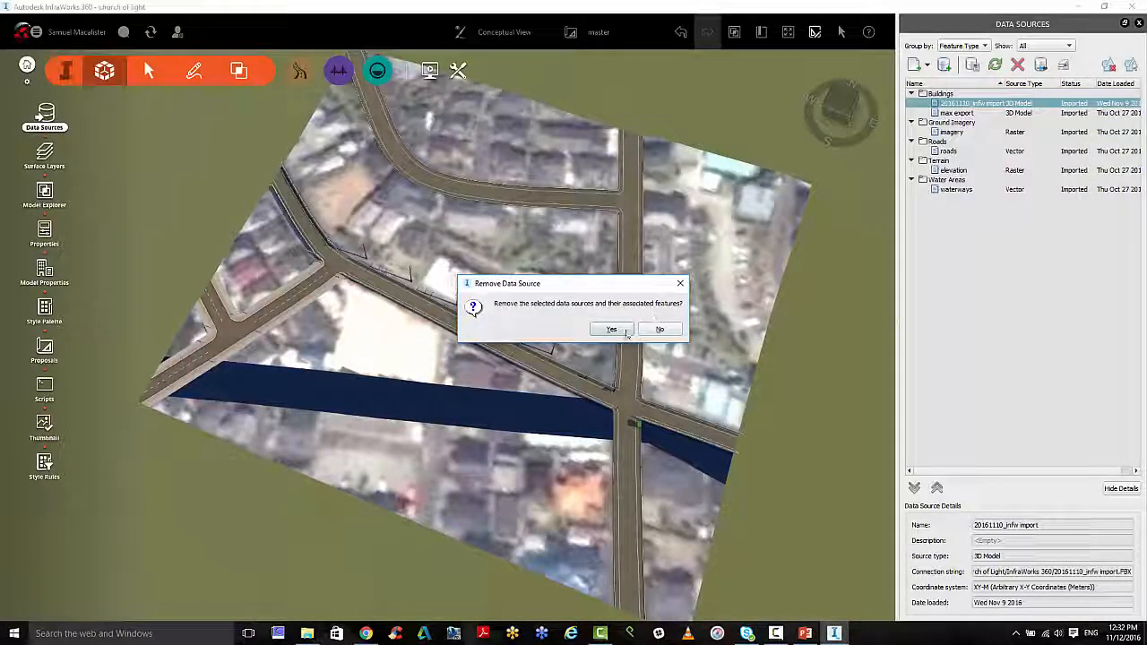
left_click(611, 329)
Add 20161110_COL.fbx from Desktop > formit data > Church of Light > 3ds max as a 3D Model data source.
left_click(927, 65)
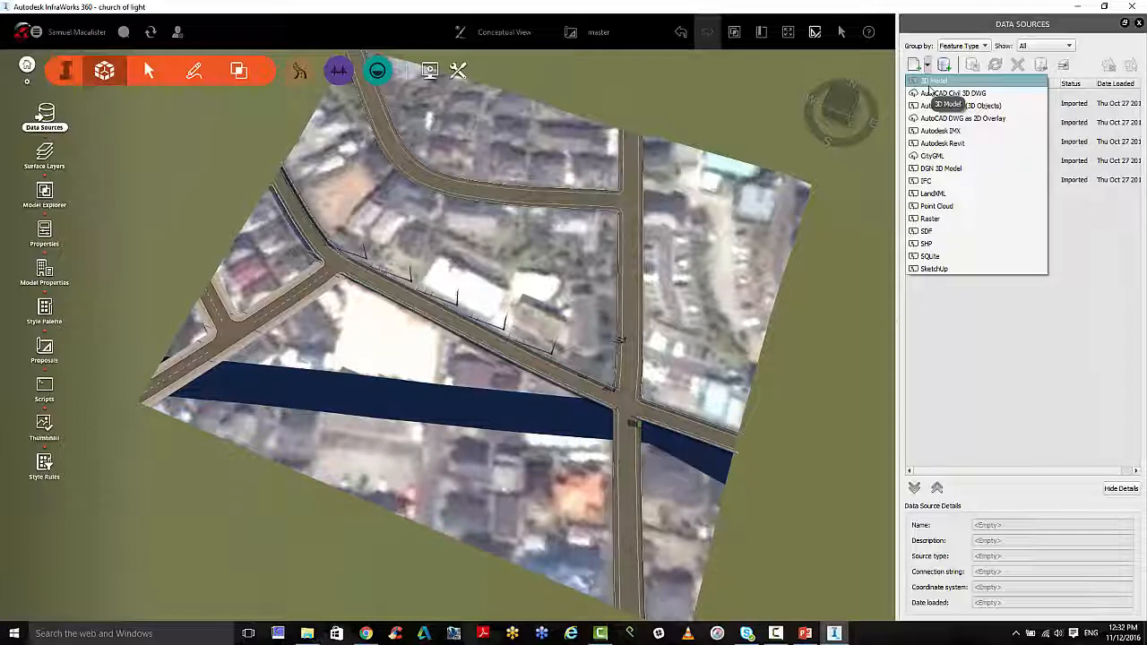
left_click(932, 81)
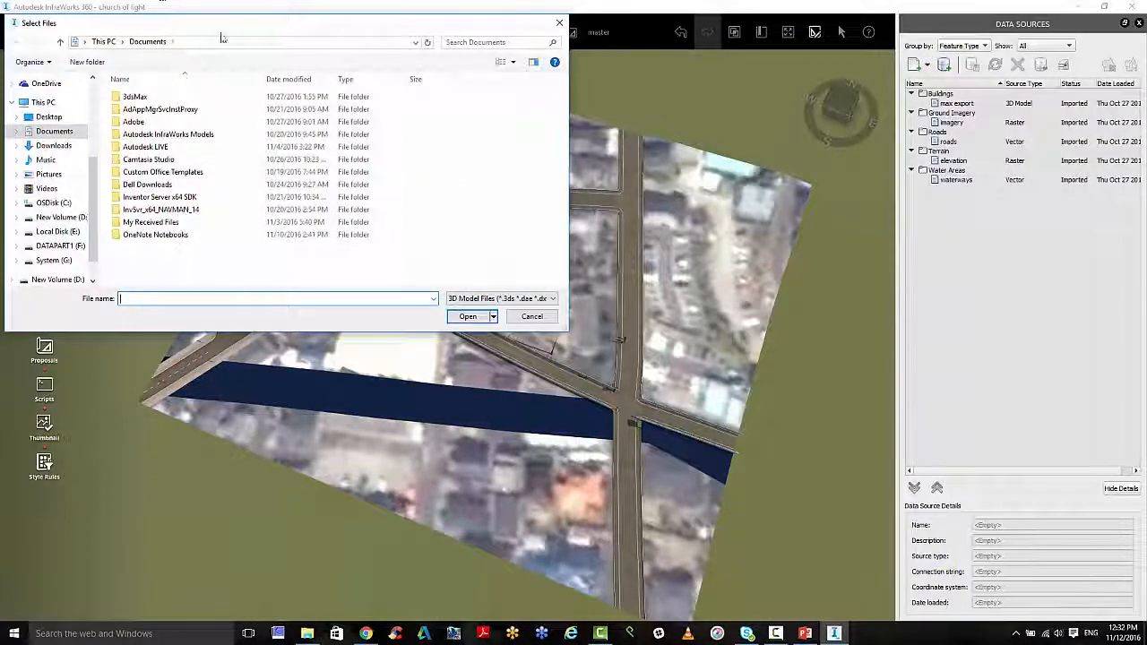
left_click_drag(169, 30, 513, 79)
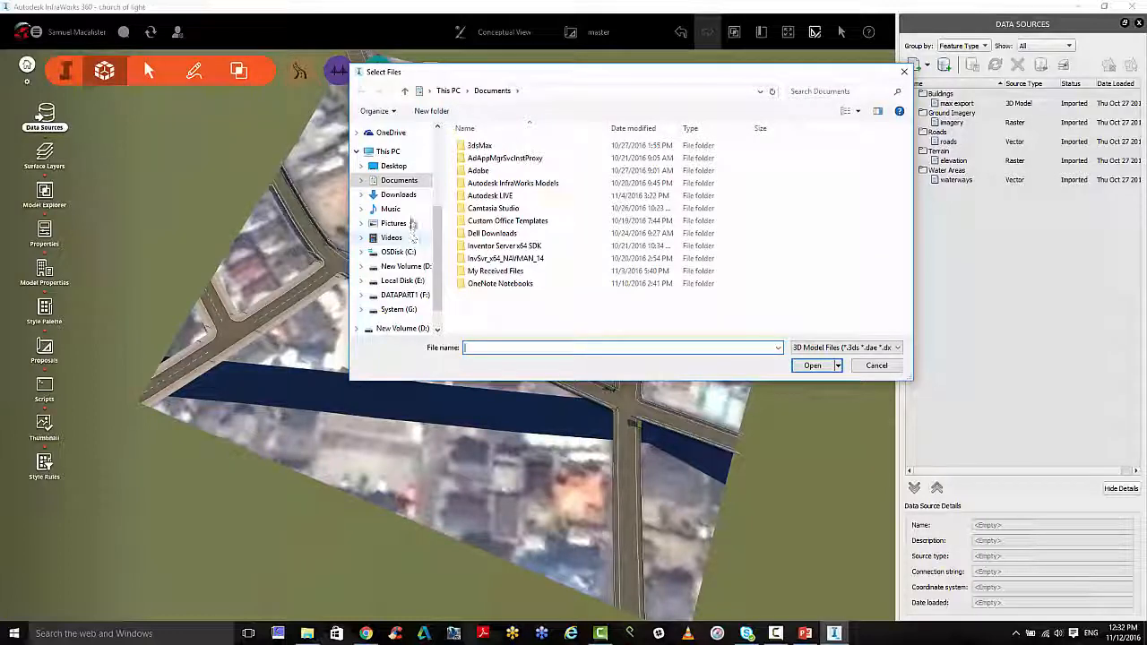
left_click(387, 168)
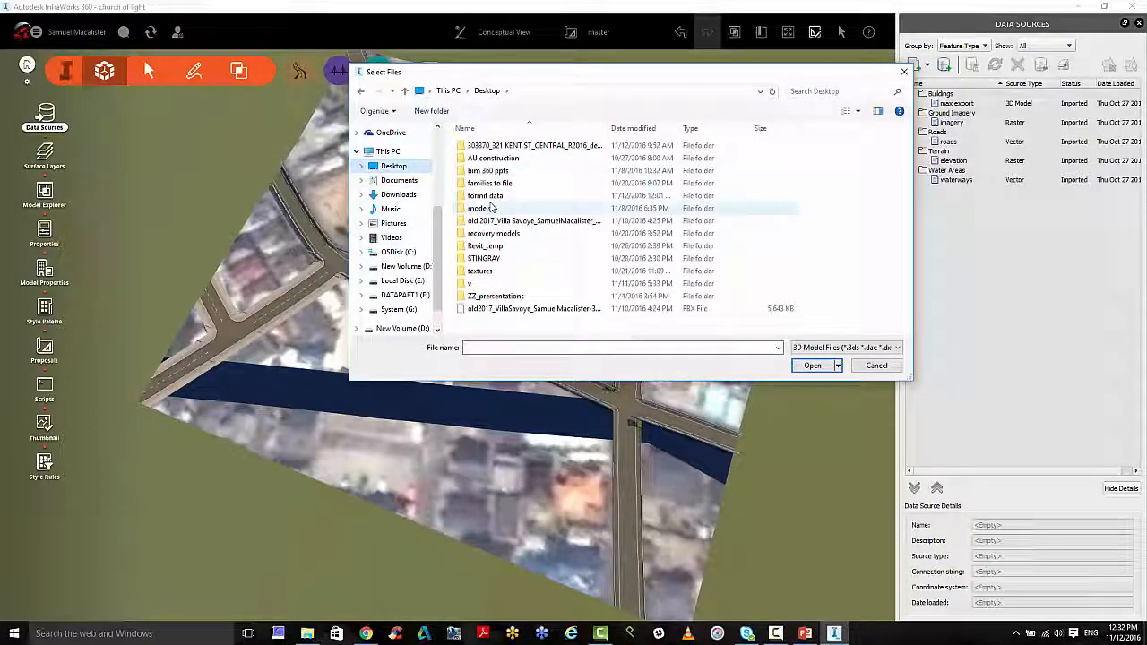
double_click(485, 195)
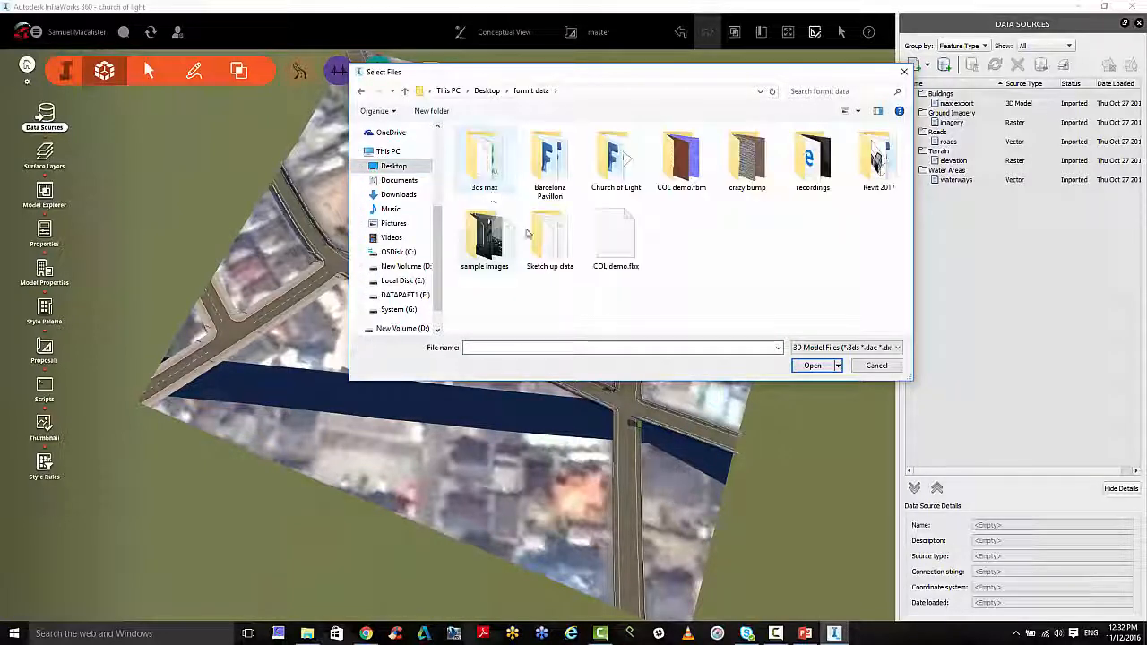
double_click(616, 166)
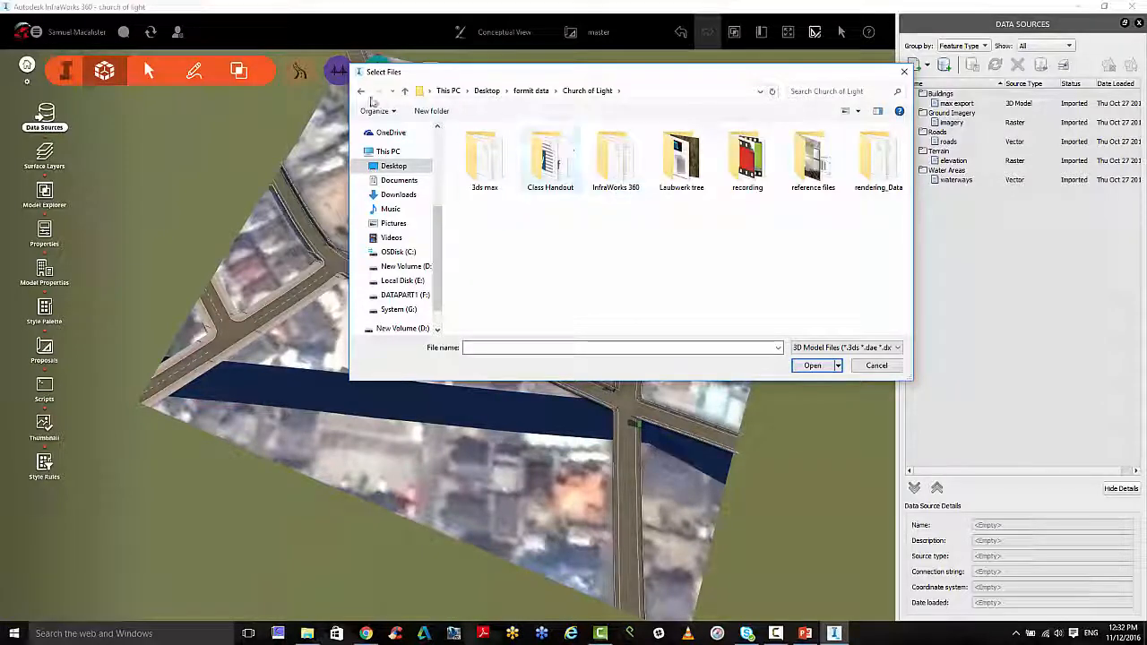
double_click(484, 161)
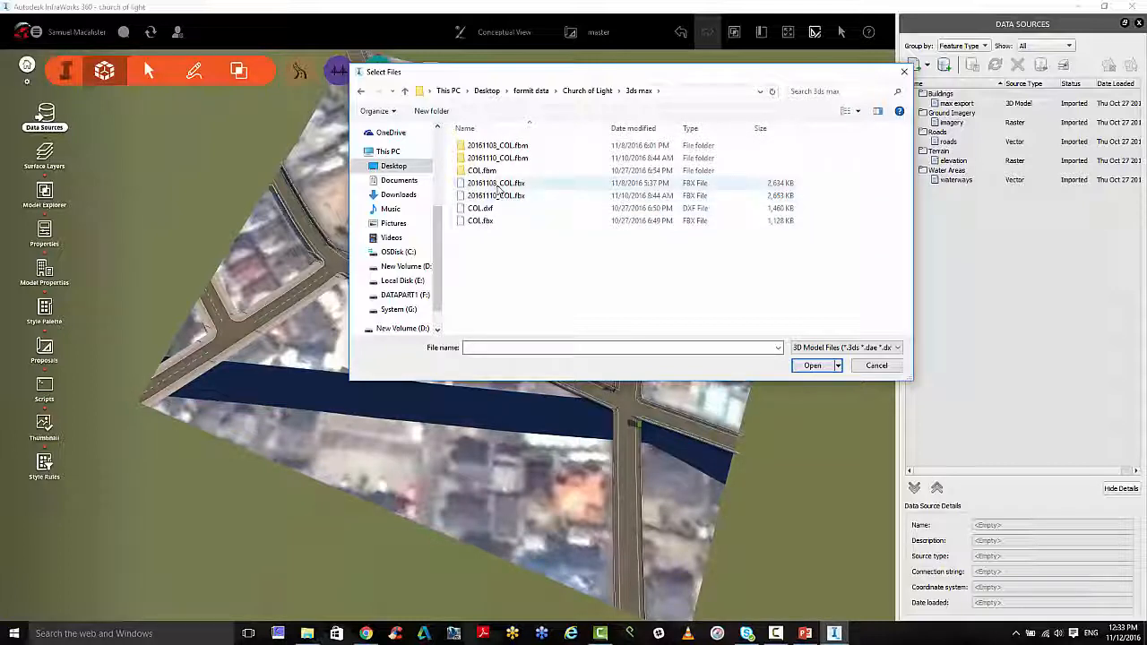
left_click(499, 185)
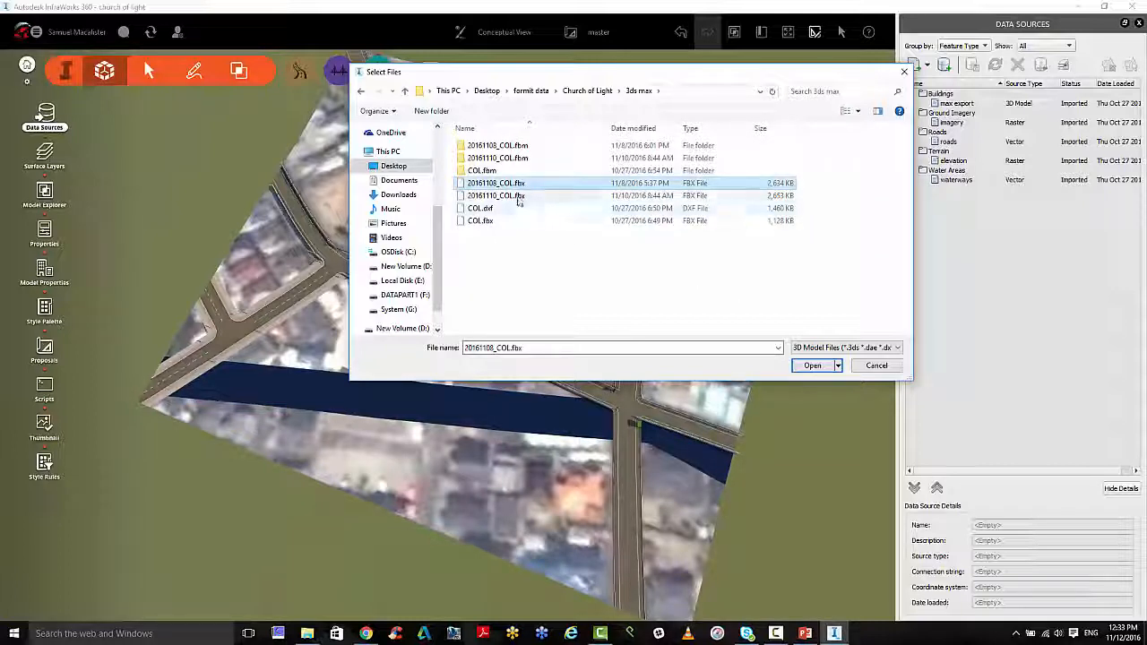
left_click(518, 197)
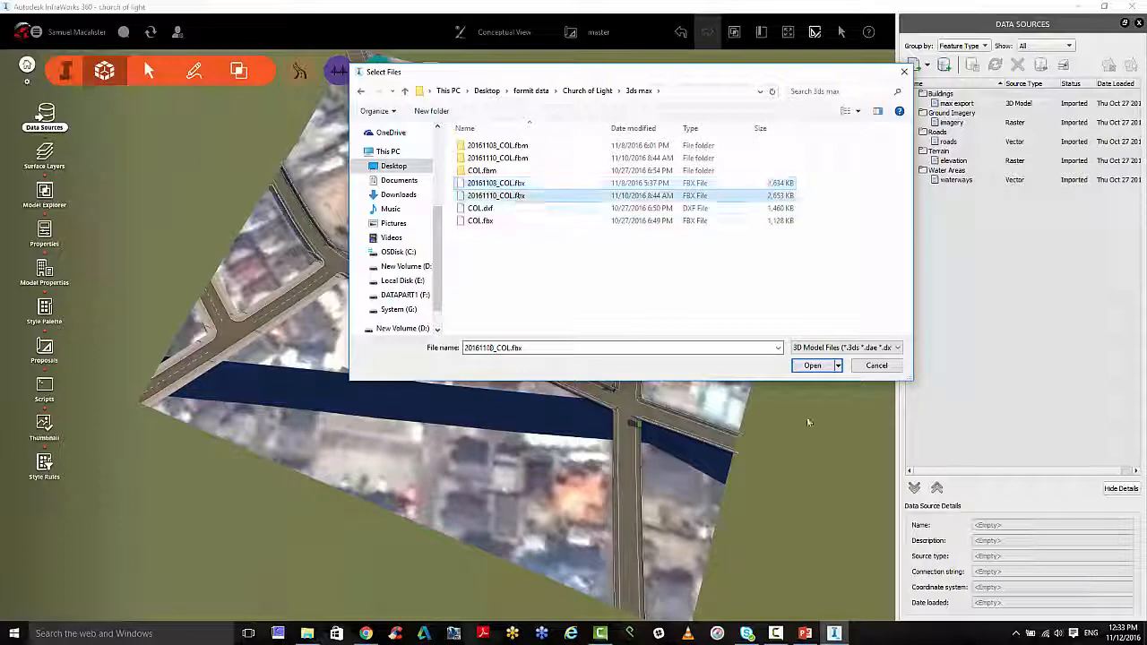
left_click(811, 366)
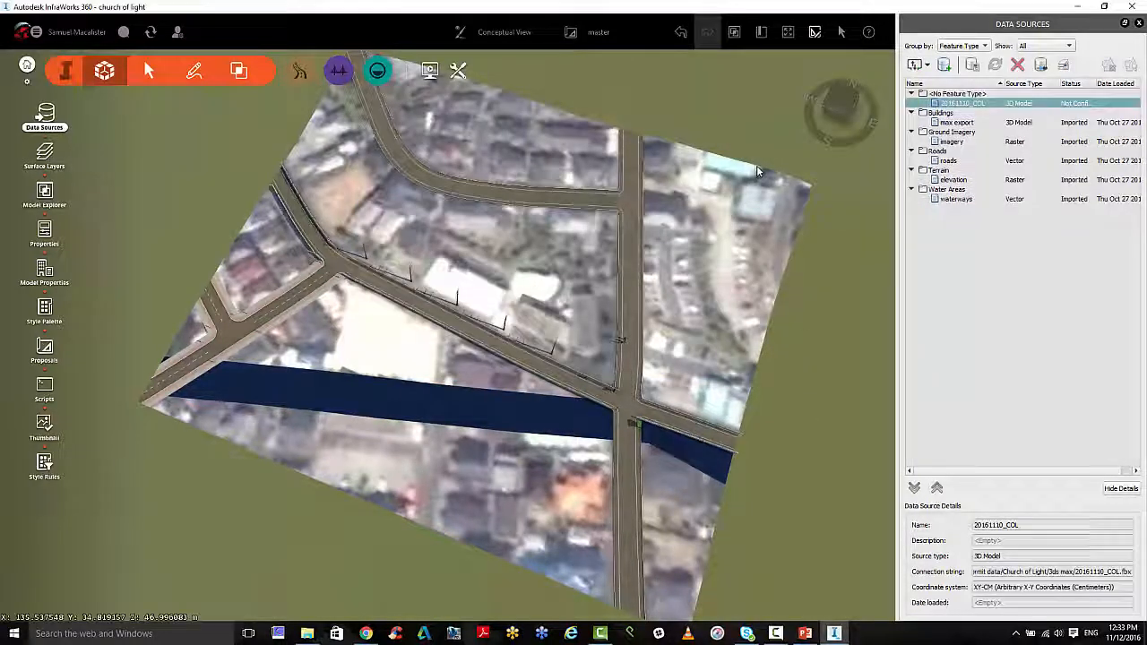
Set the 20161110_COL data source's type to Buildings and check its geometry in the 3D model preview.
double_click(961, 104)
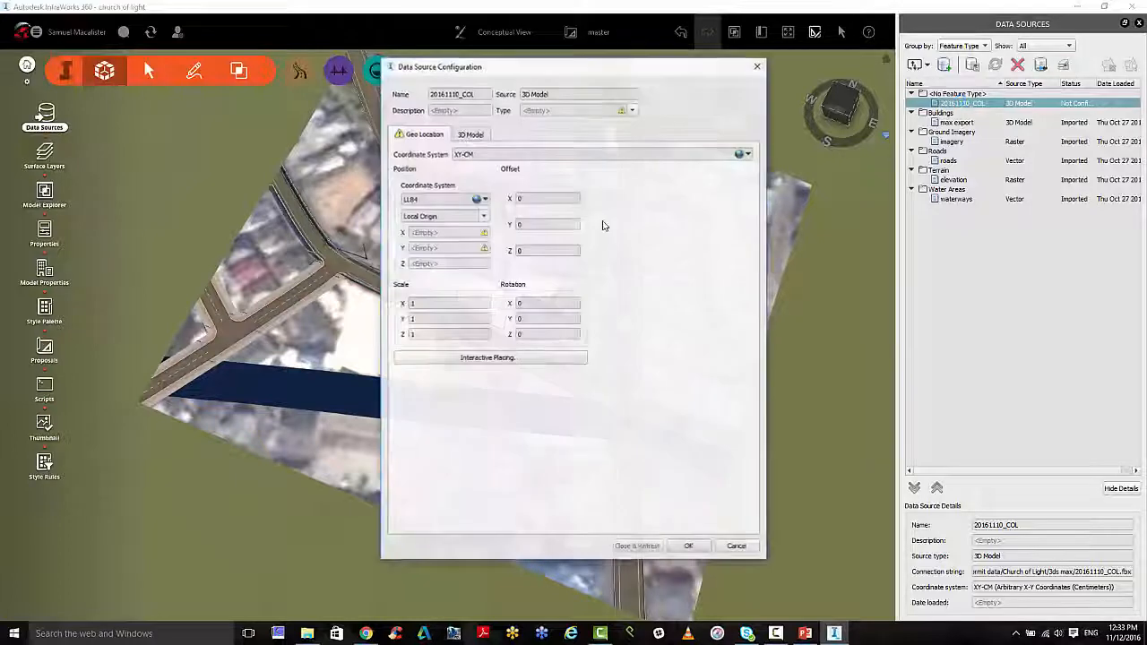
left_click(633, 110)
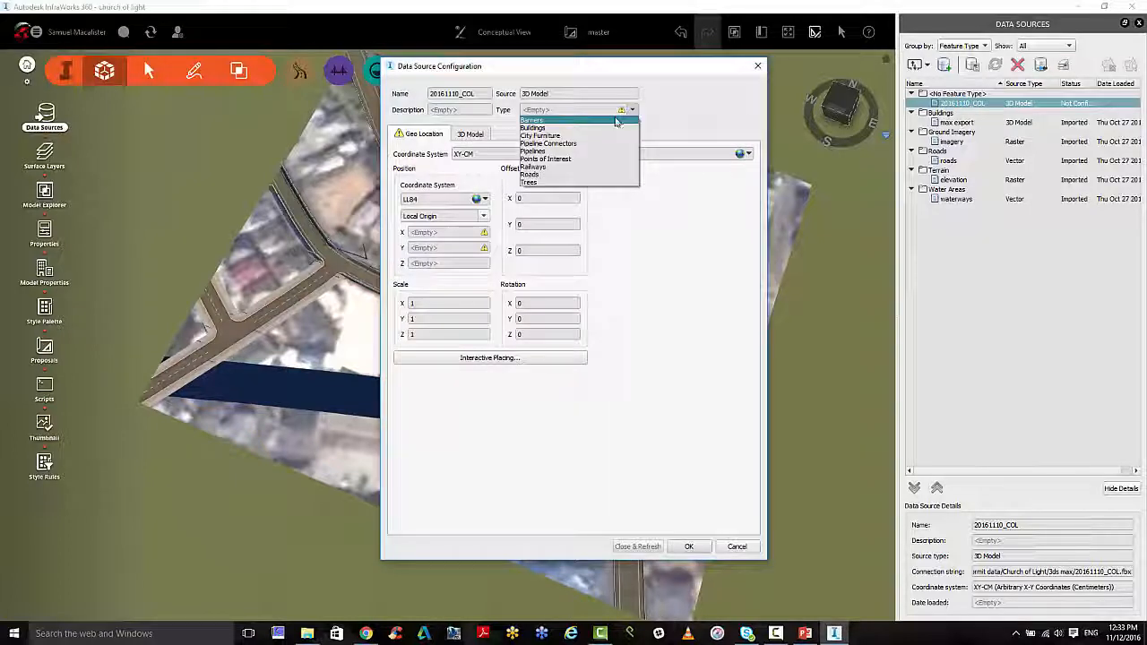
left_click(536, 127)
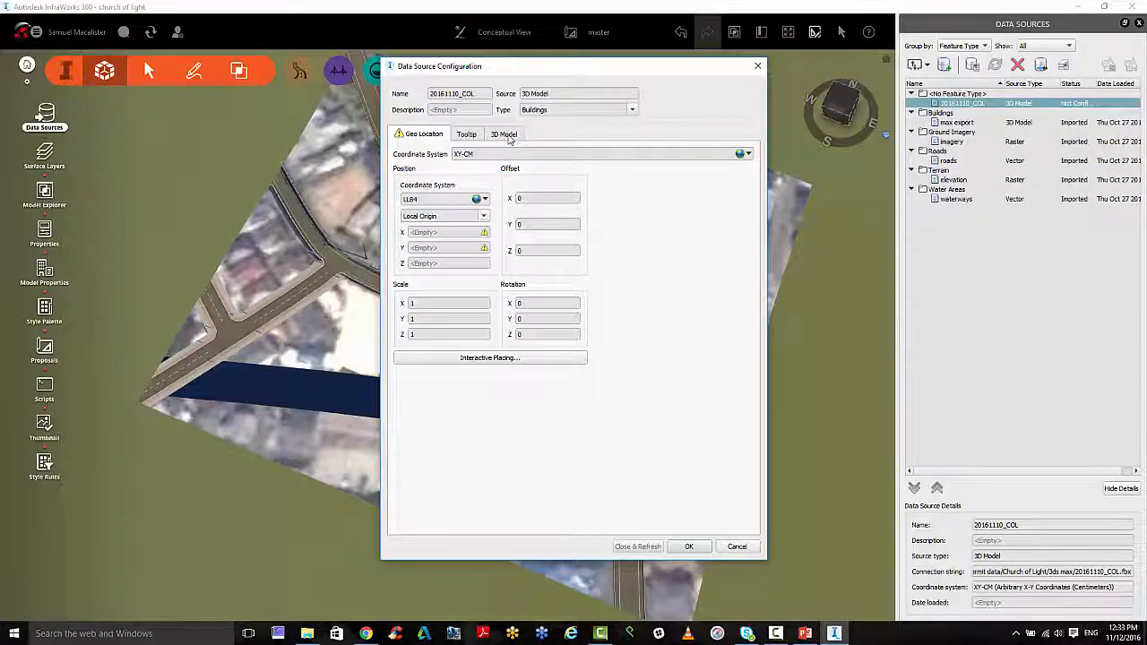
left_click(507, 135)
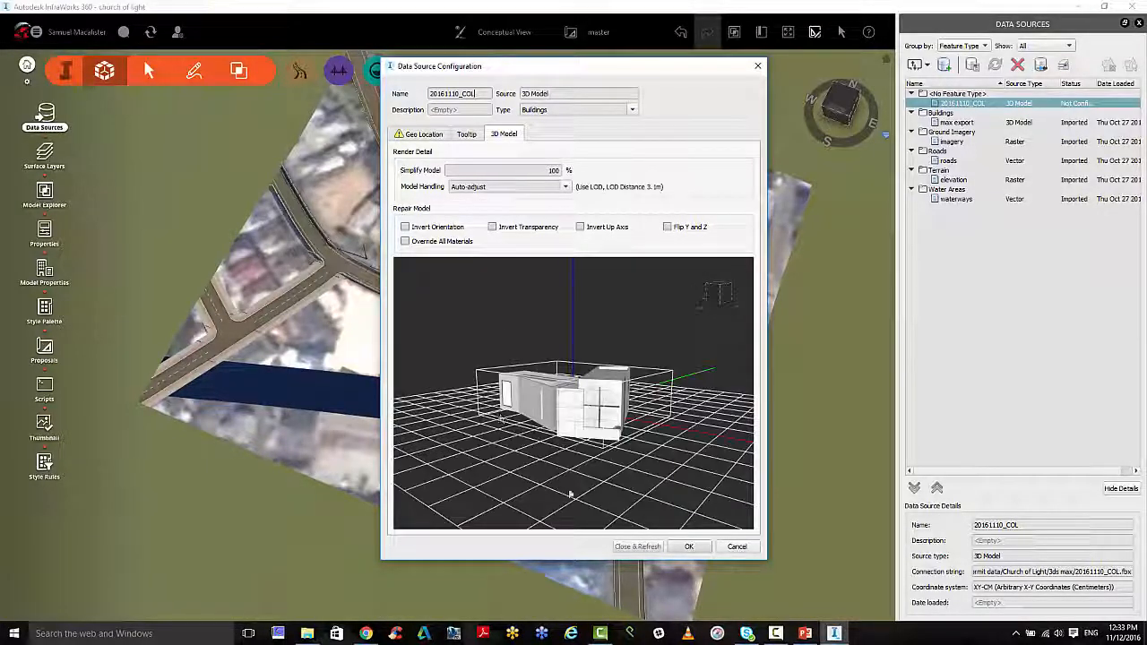
scroll(591, 473, "up", 10)
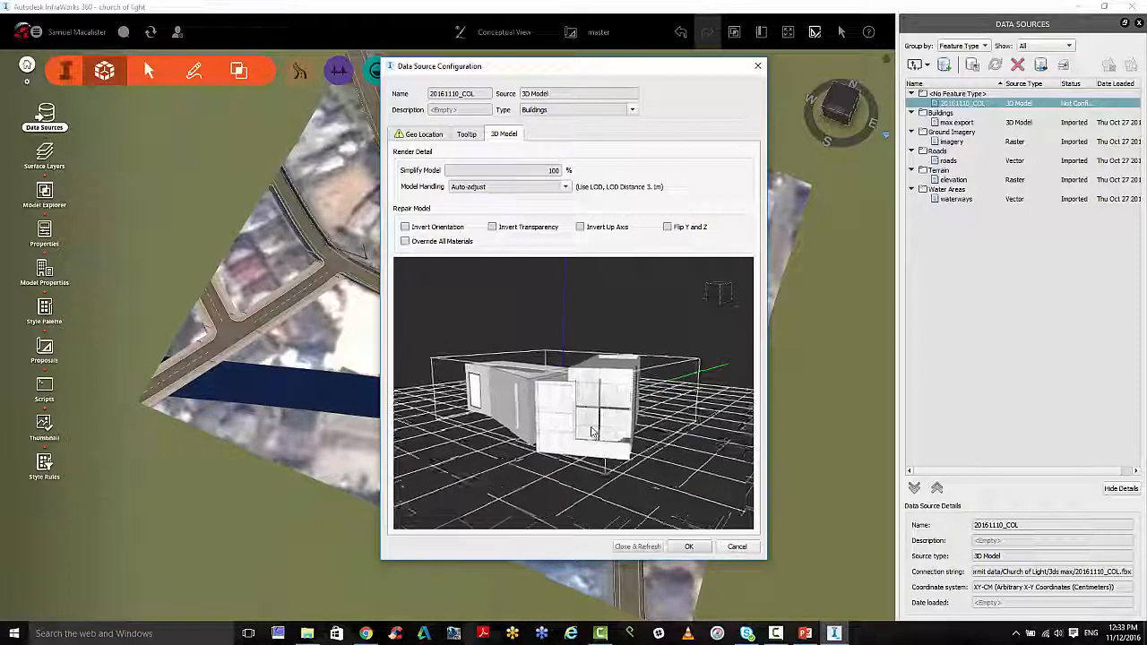
left_click_drag(664, 445, 607, 455)
Place the 20161110_COL model interactively on the plot just northwest of the road intersection above the waterway, and refresh the data source.
left_click(423, 136)
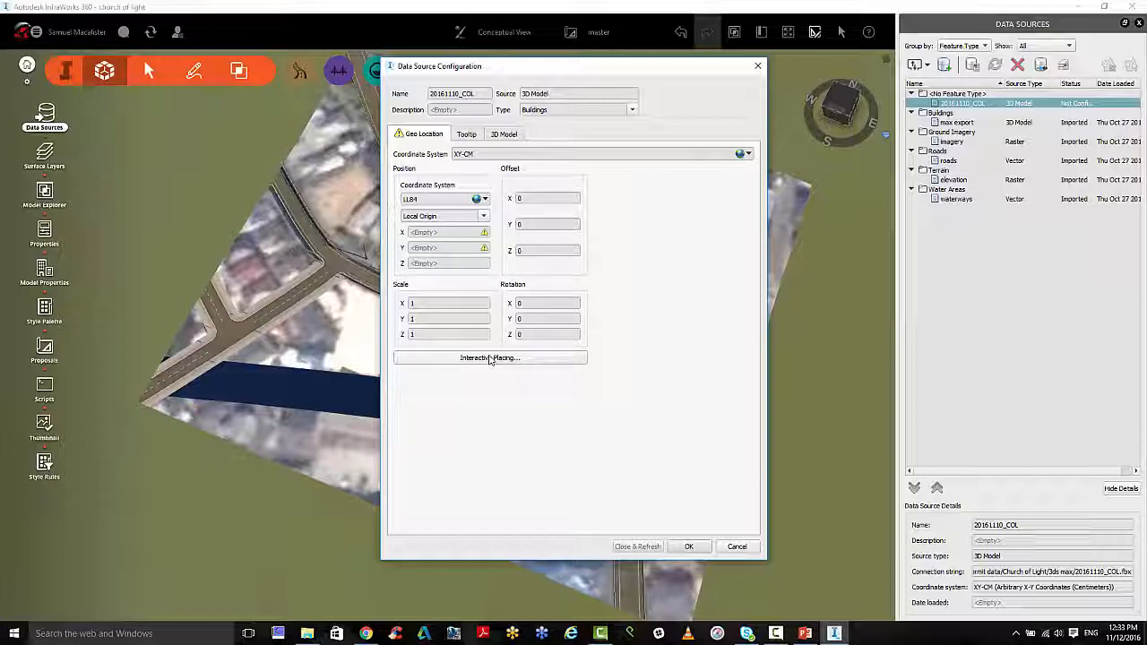
left_click(490, 358)
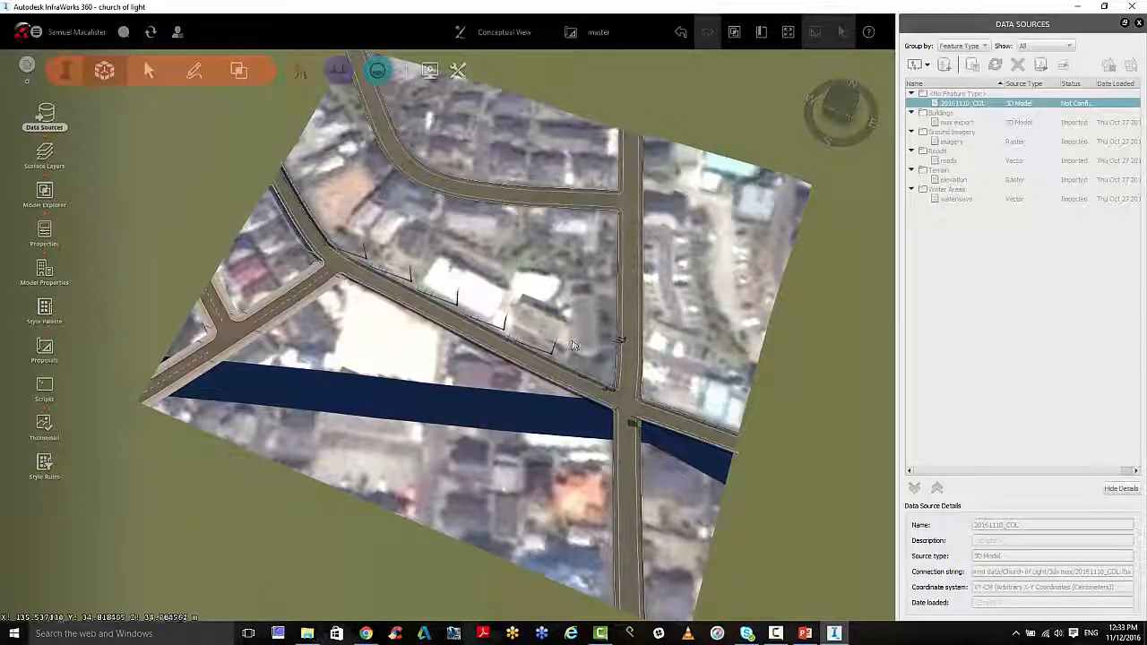
scroll(578, 337, "up", 5)
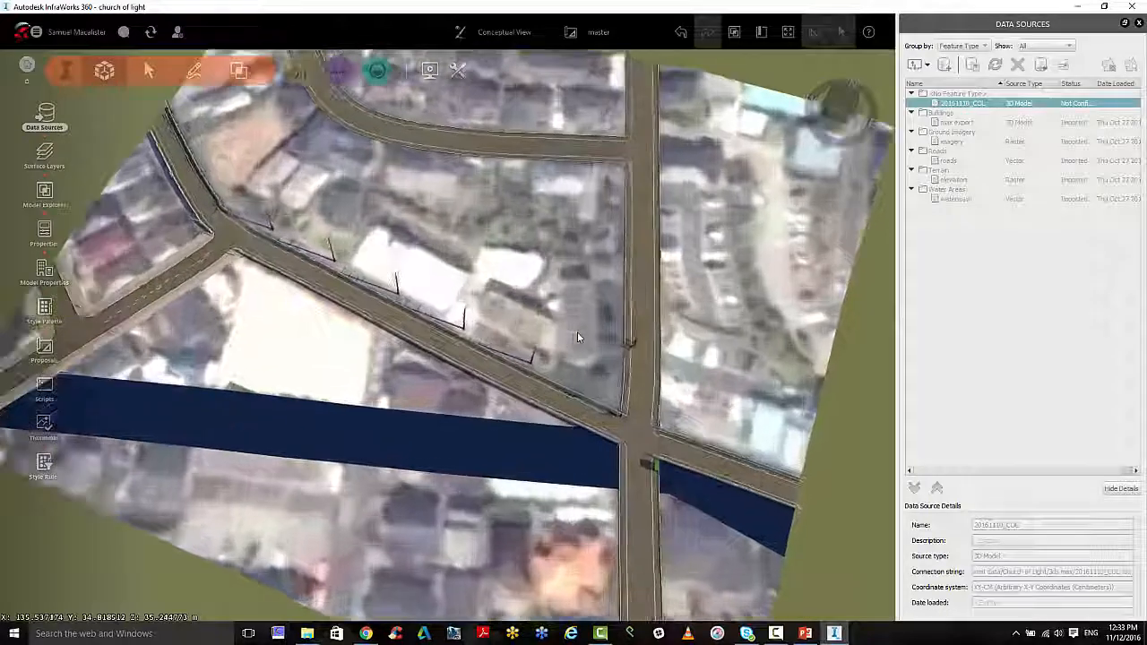
scroll(578, 340, "up", 2)
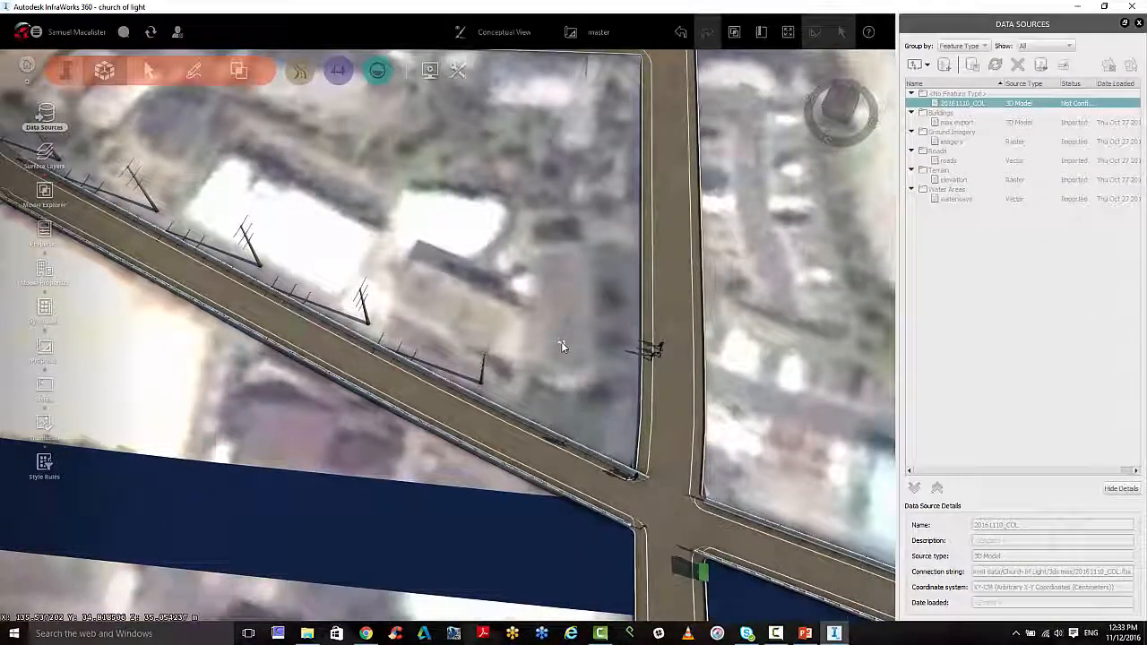
double_click(561, 343)
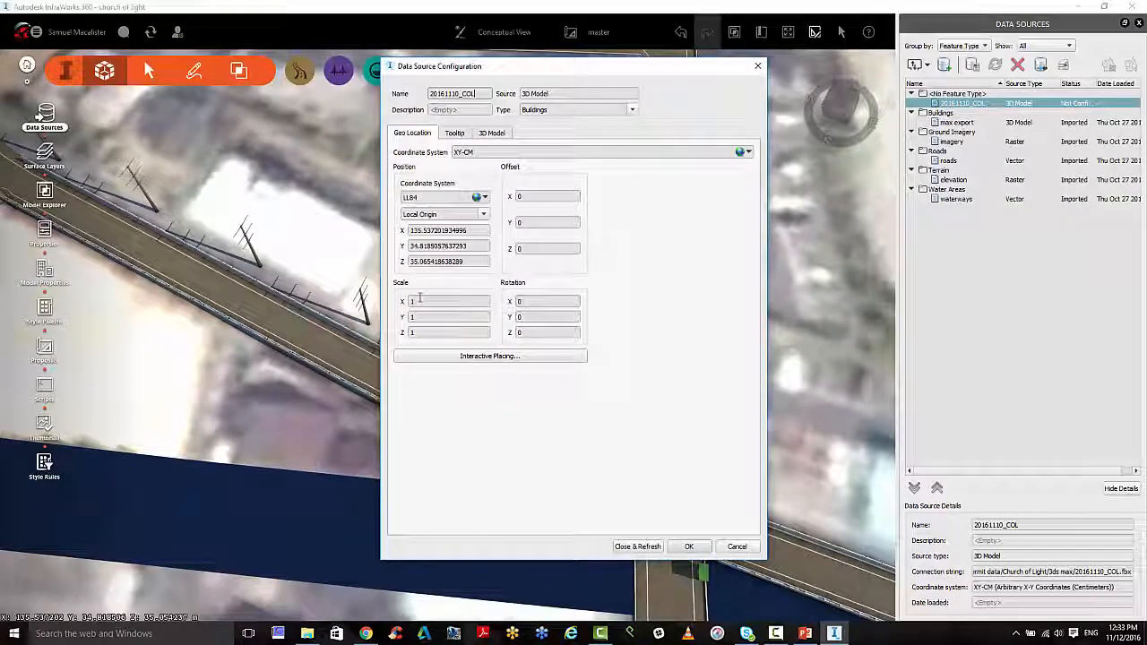
left_click(637, 546)
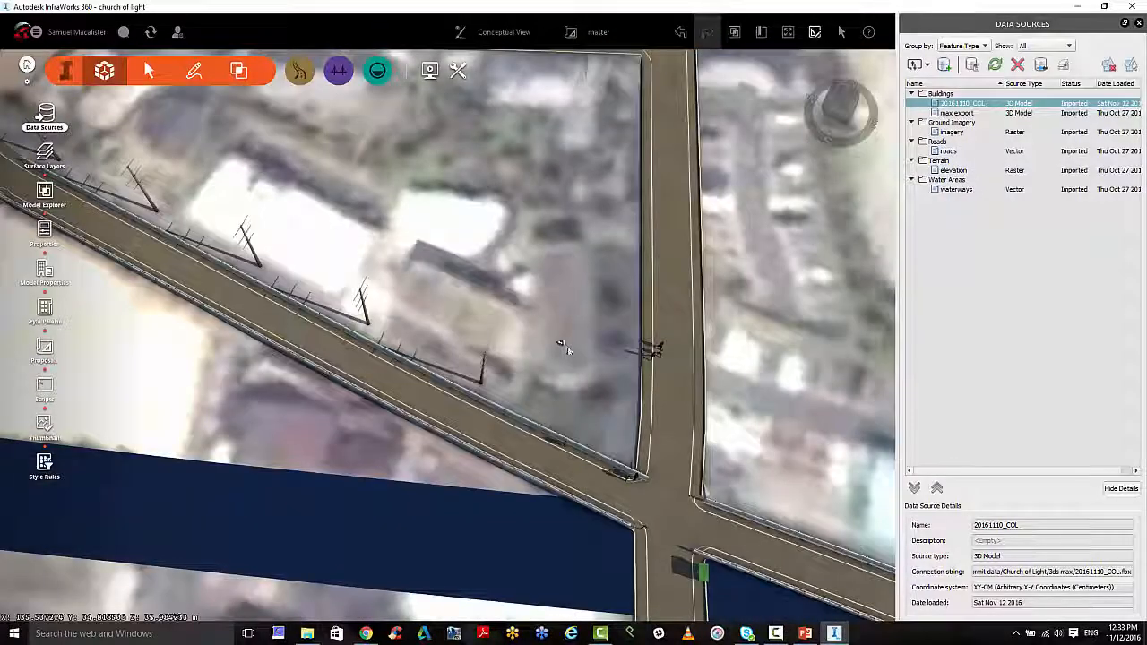
Select the placed 20161110_COL building and set its height to 10 m.
left_click(563, 346)
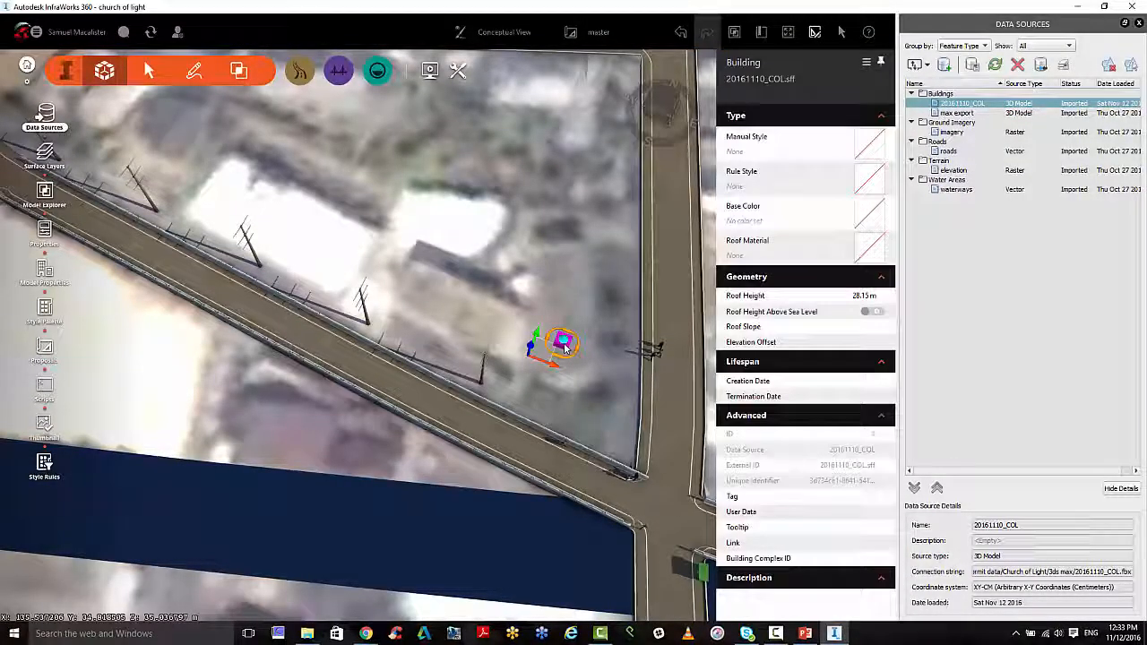
scroll(591, 392, "up", 10)
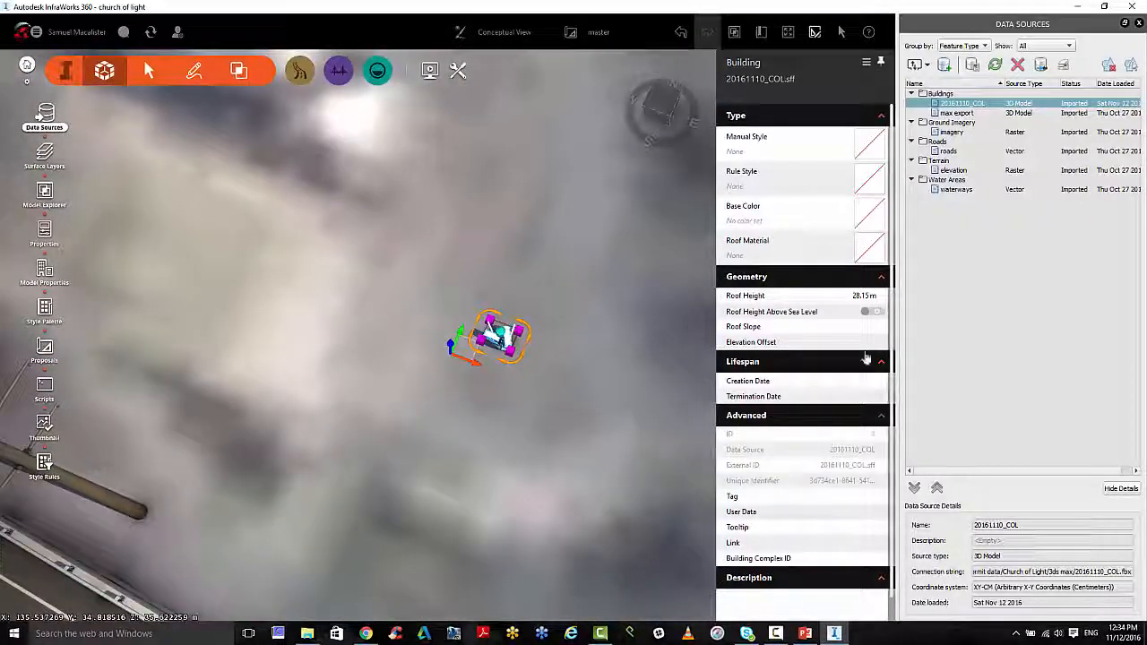
left_click_drag(505, 454, 453, 346)
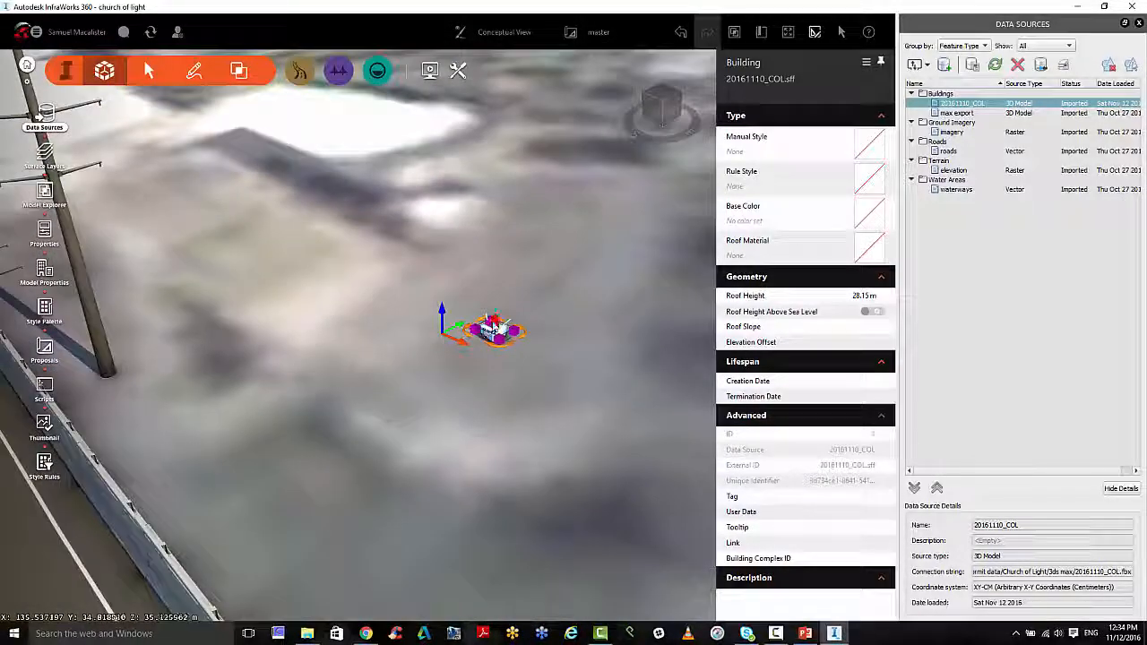
left_click(492, 325)
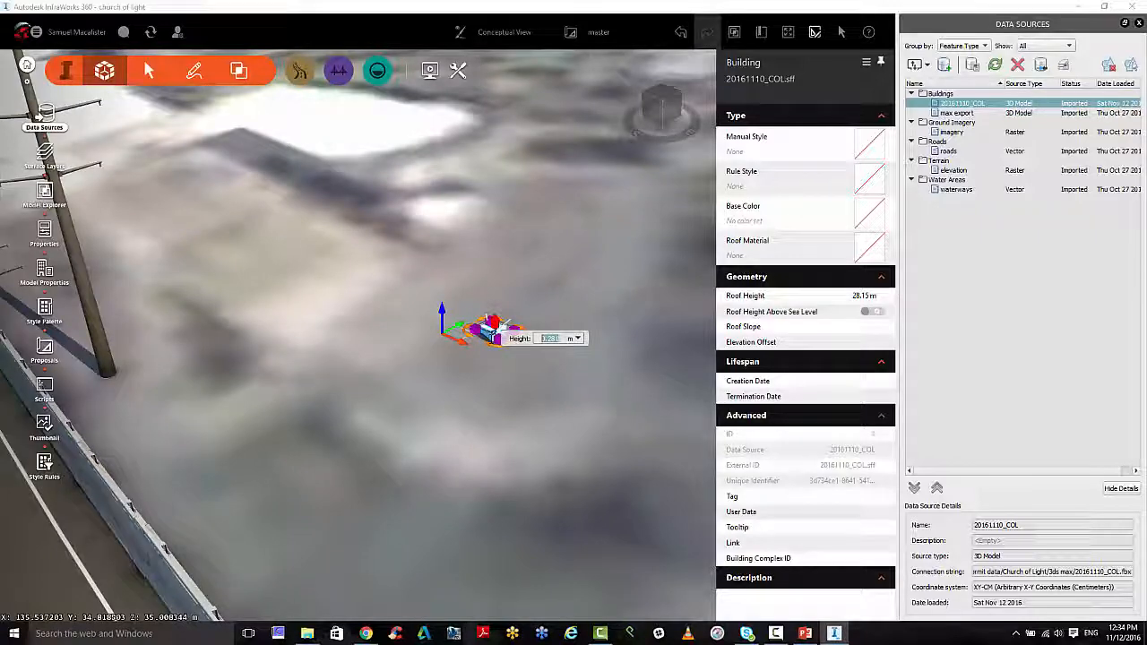
type("10")
key("Return")
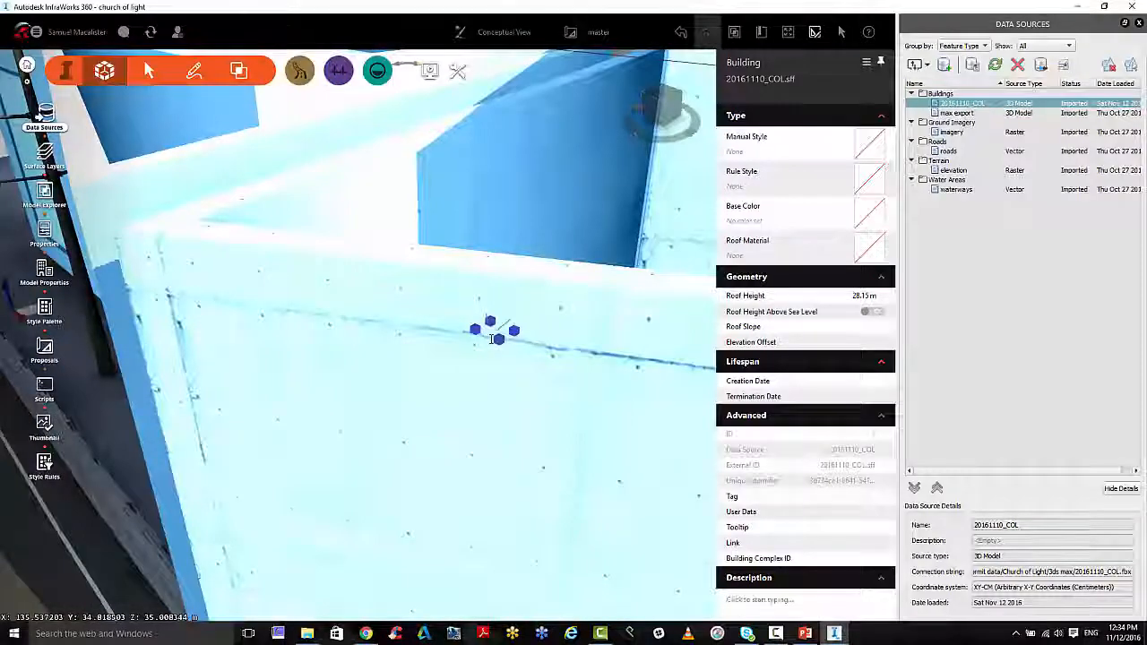
scroll(491, 345, "down", 10)
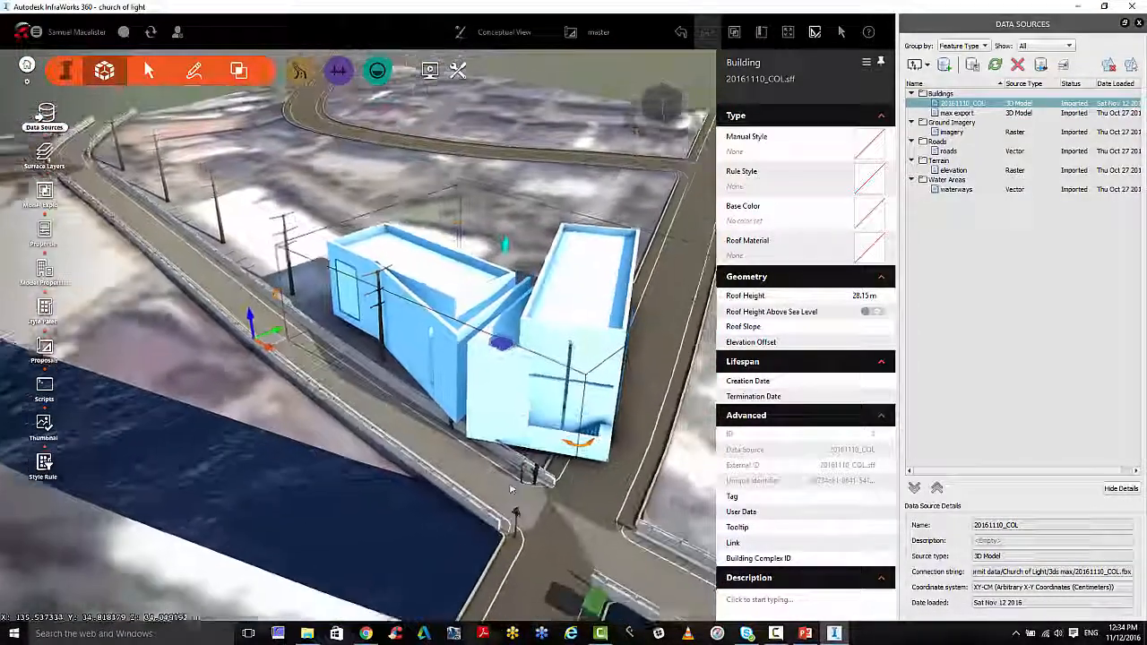
Move the building northwest off the road so it lies on the plot beside the intersection.
left_click_drag(349, 442, 362, 550)
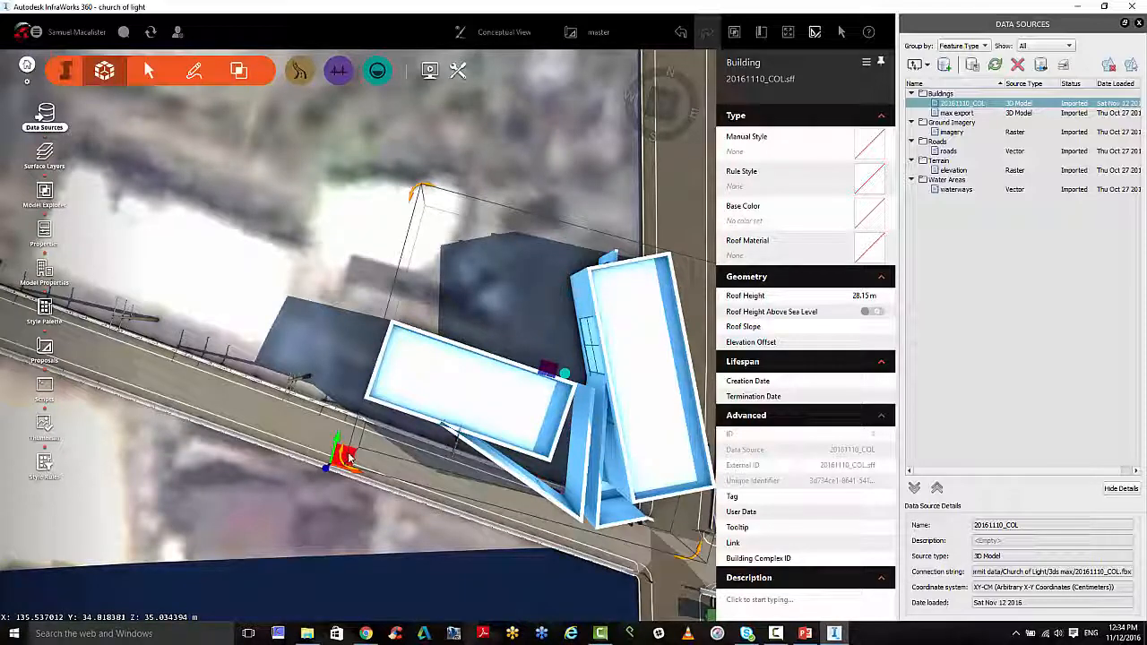
left_click_drag(350, 459, 253, 346)
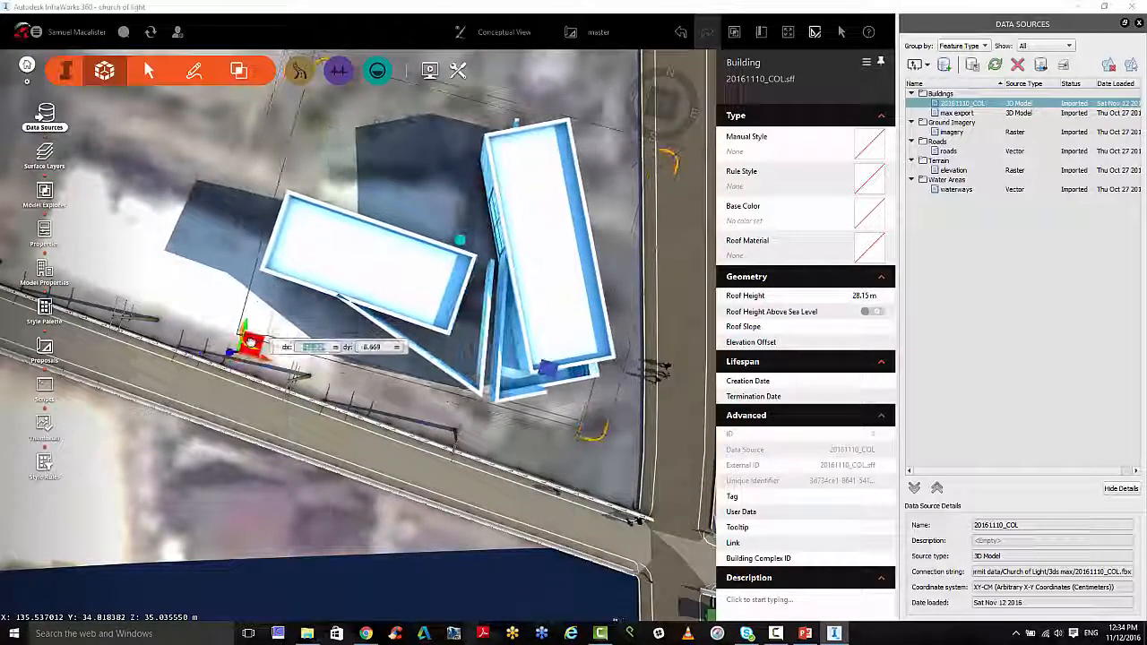
scroll(254, 346, "down", 3)
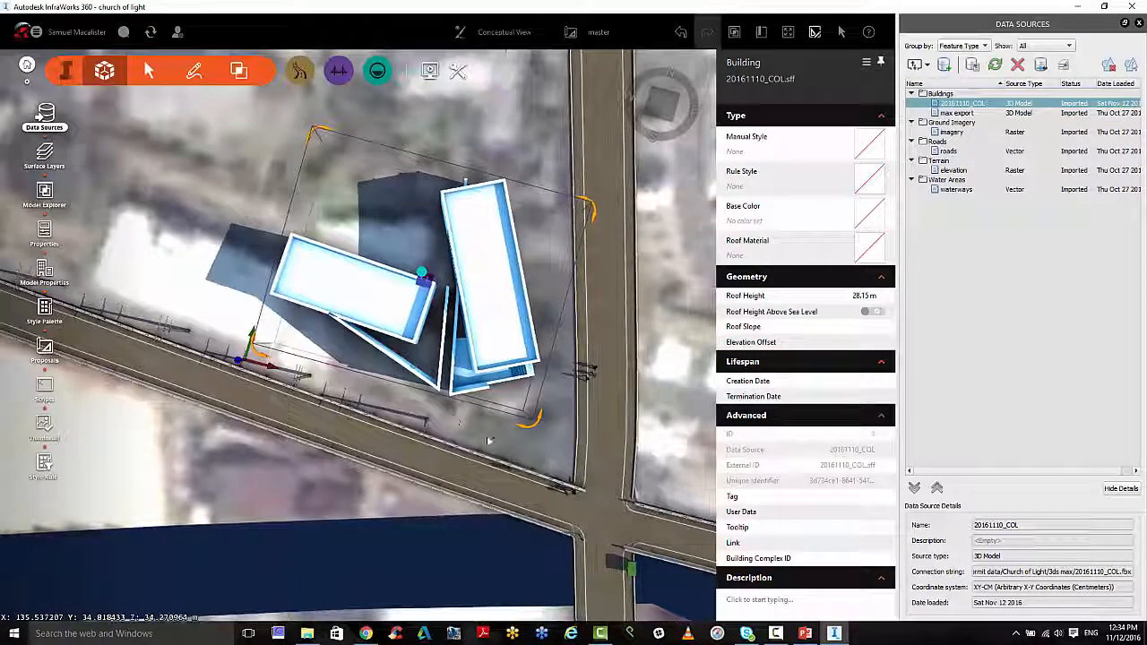
scroll(330, 446, "down", 2)
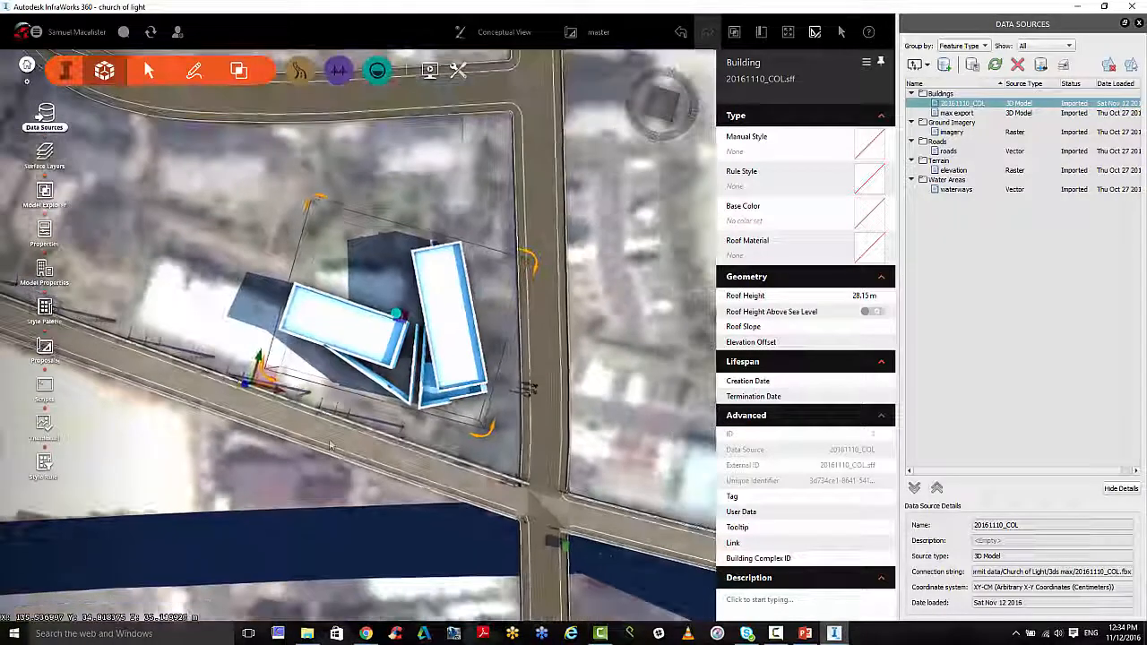
Try the building on the plot southwest across the road, and bring it back to the plot northwest of the intersection.
left_click_drag(274, 376, 70, 475)
scroll(356, 398, "down", 5)
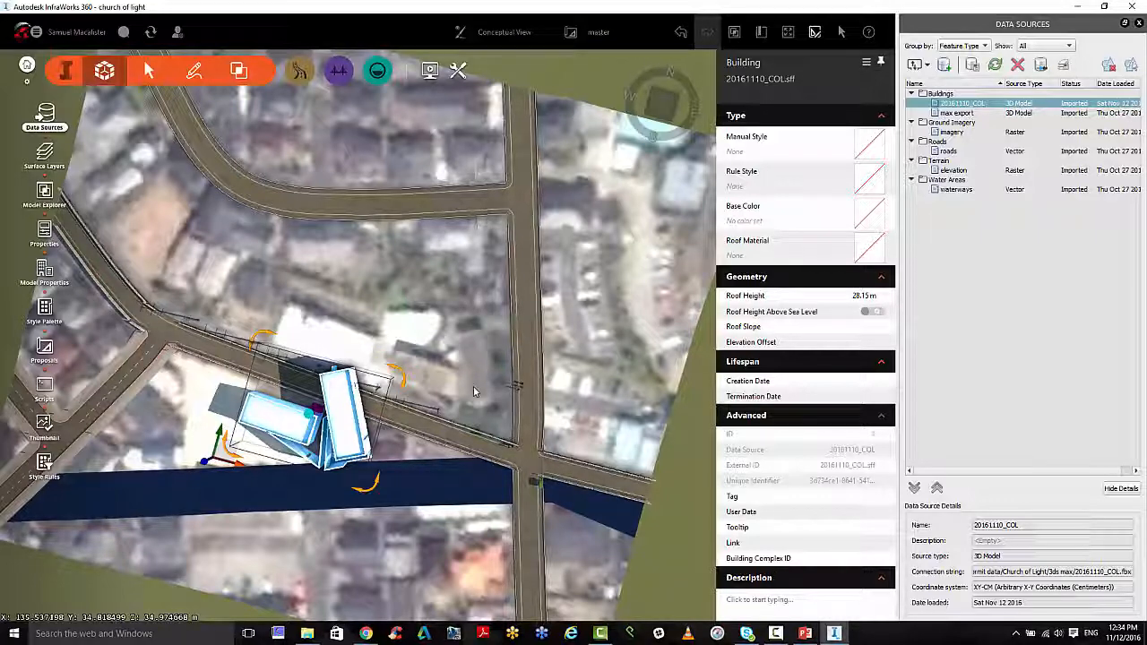
scroll(476, 392, "up", 3)
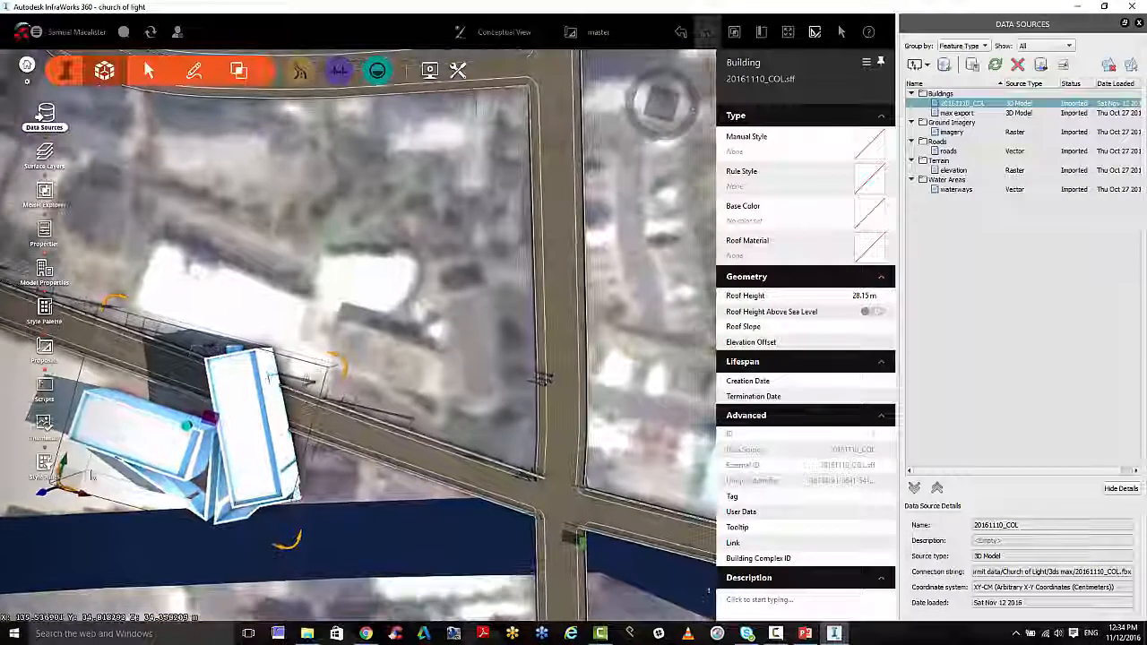
left_click_drag(70, 481, 280, 392)
Reduce the church building's height to 8 m.
left_click_drag(333, 478, 490, 231)
mouse_move(422, 259)
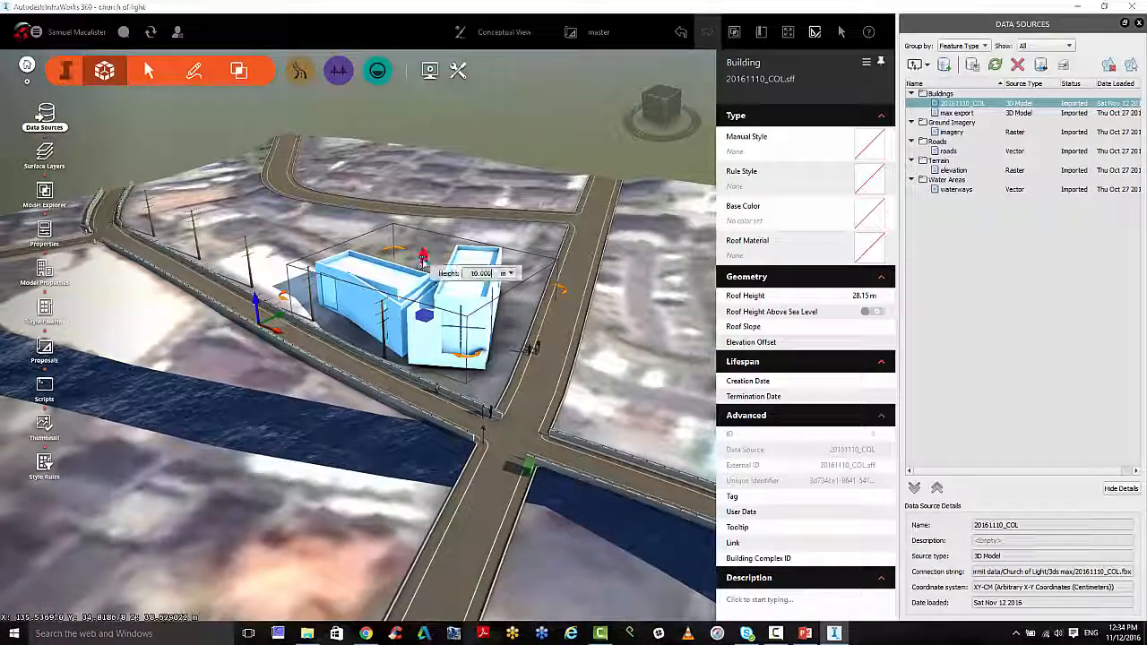
key("BackSpace")
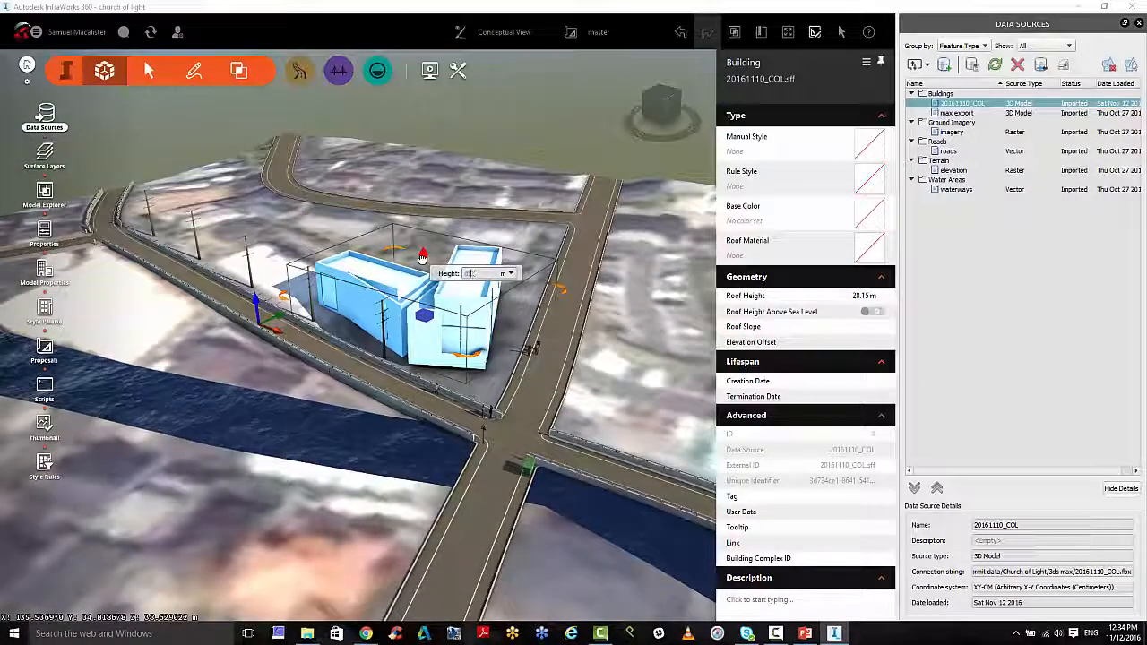
key("Return")
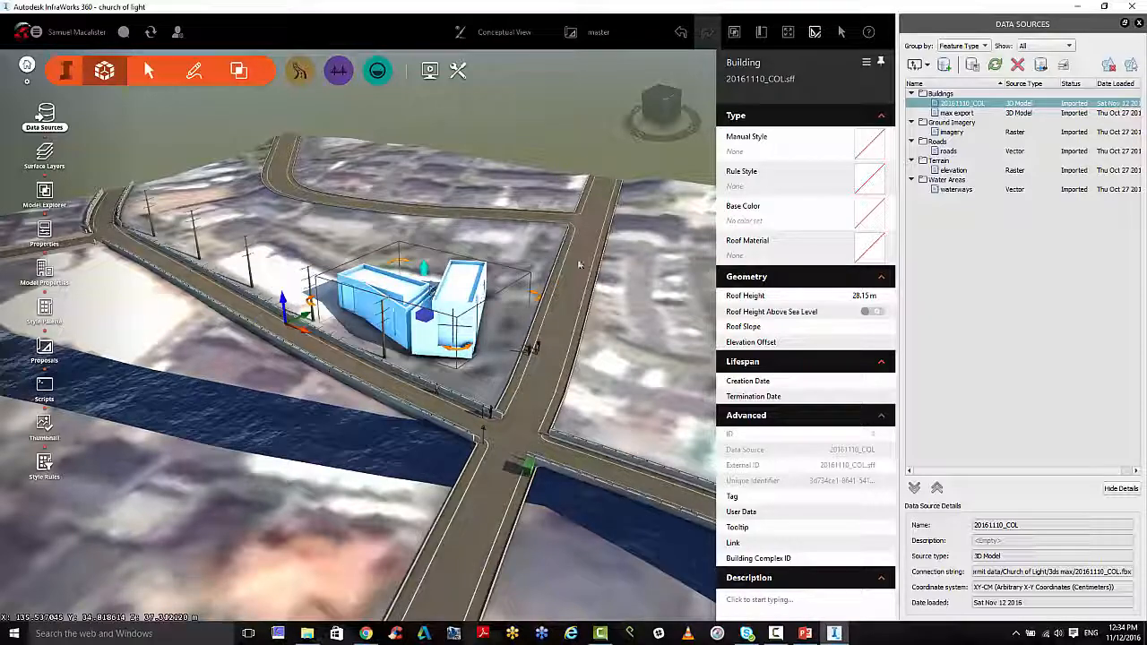
In plan view, shift the building slightly east so it sits closer to the road intersection, within its plot.
left_click(661, 99)
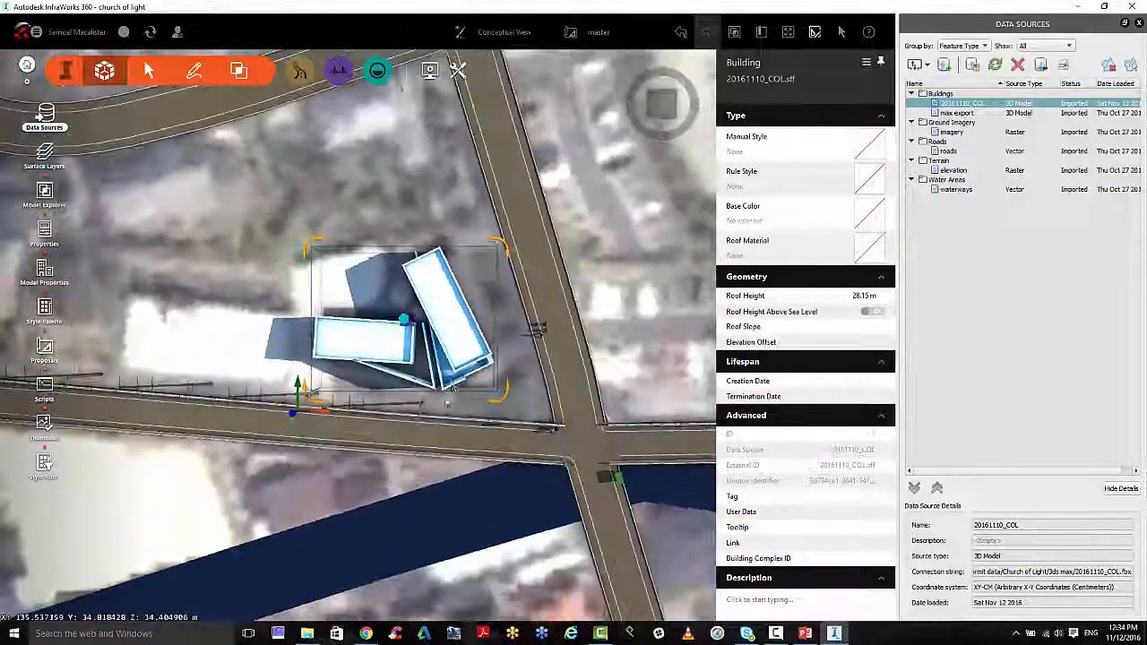
left_click(318, 448)
left_click(366, 350)
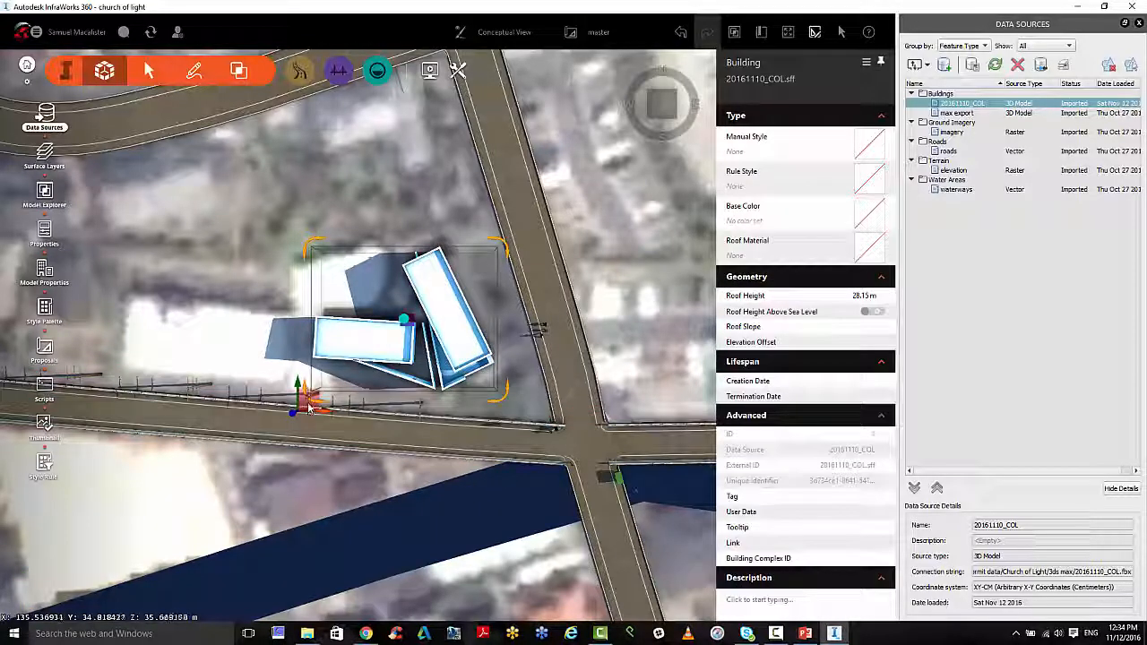
left_click_drag(309, 408, 346, 414)
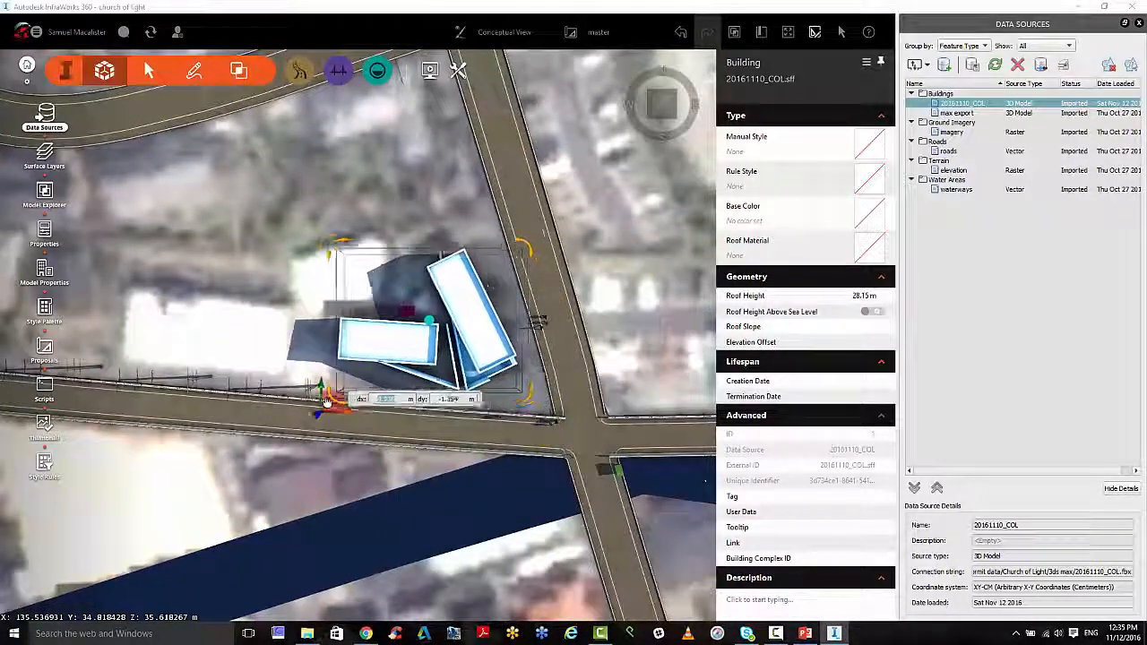
left_click_drag(337, 336, 329, 408)
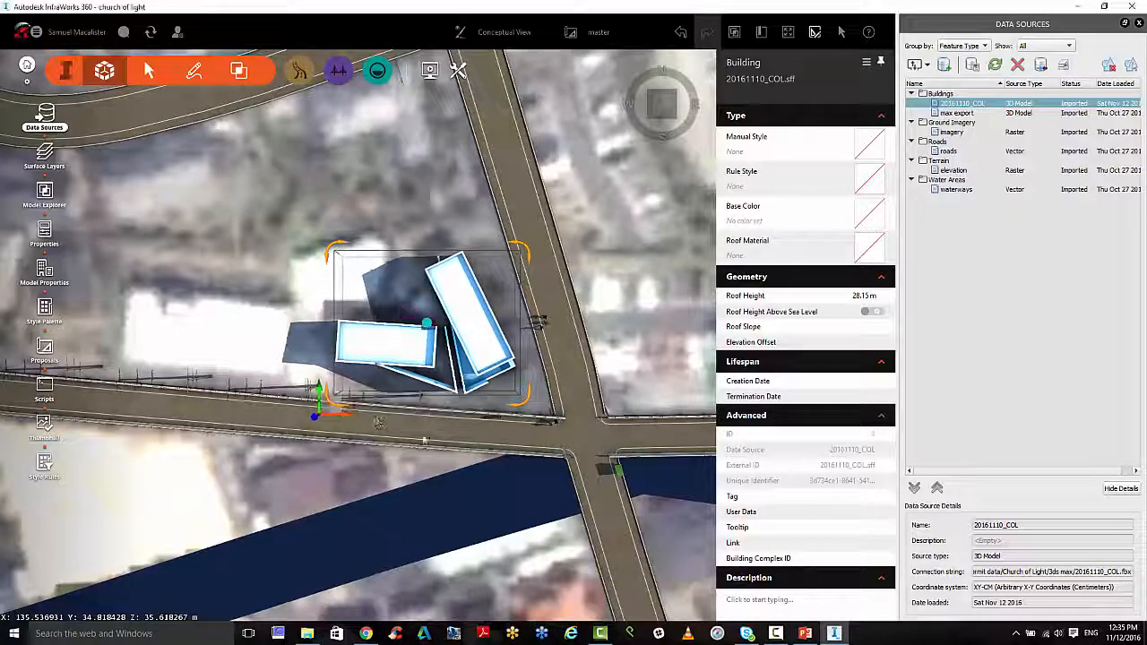
Deselect the building and examine up close from the intersection side how it sits on its plot.
left_click(547, 488)
scroll(546, 488, "up", 2)
middle_click_drag(546, 488, 502, 531)
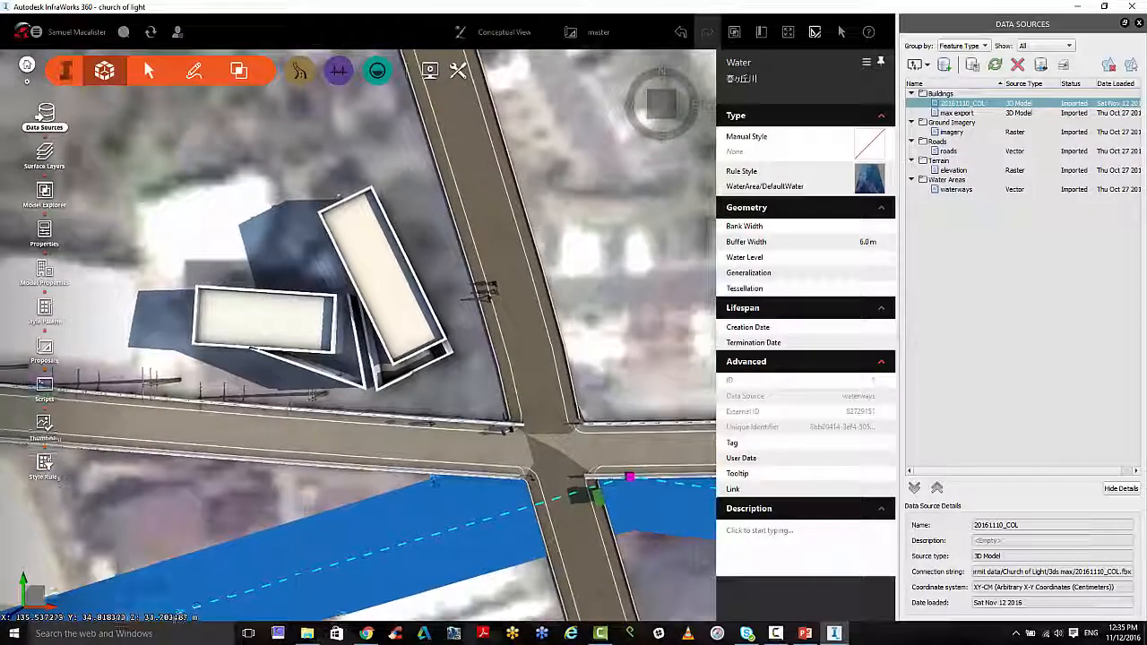
left_click_drag(502, 531, 352, 225)
scroll(352, 225, "up", 3)
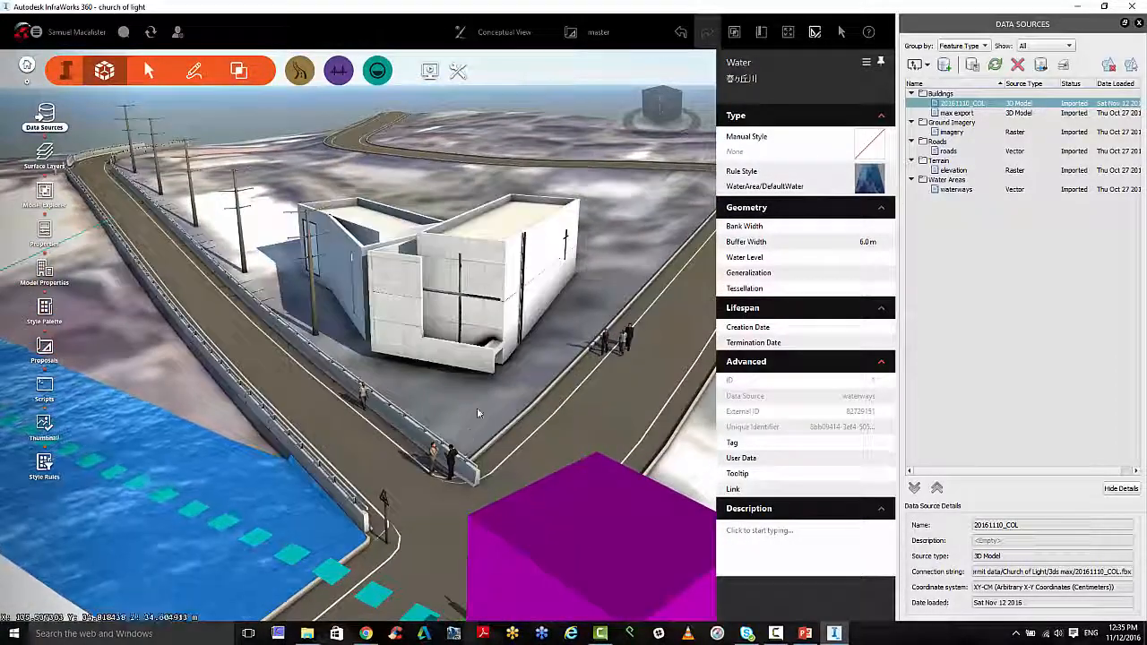
left_click(477, 408)
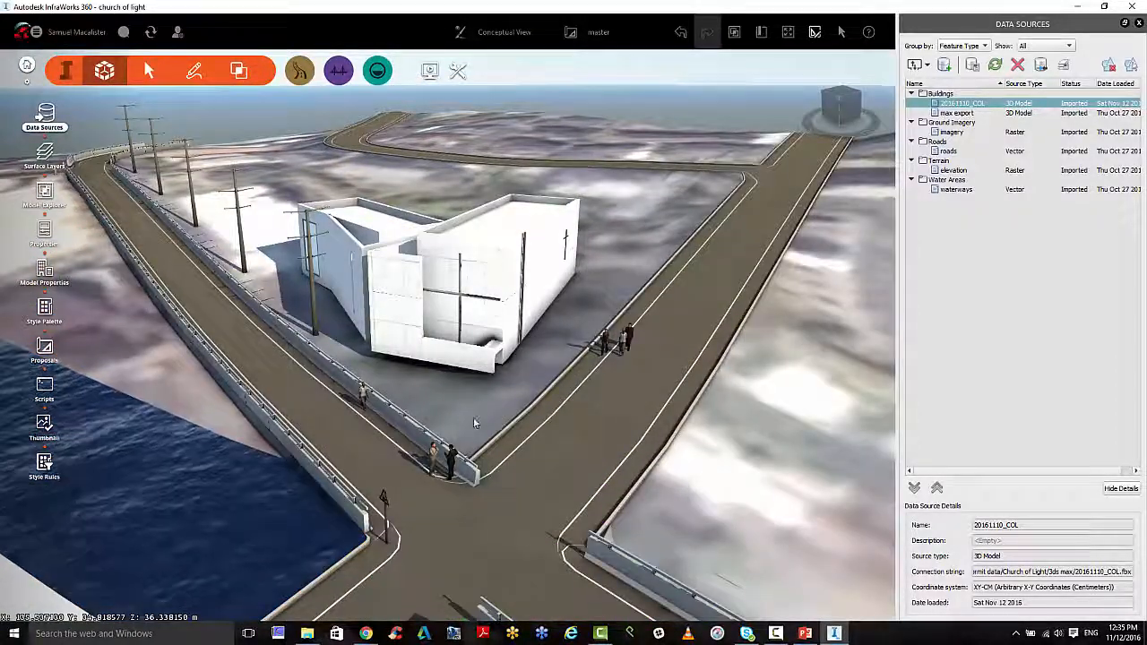
scroll(538, 461, "up", 3)
scroll(569, 341, "up", 5)
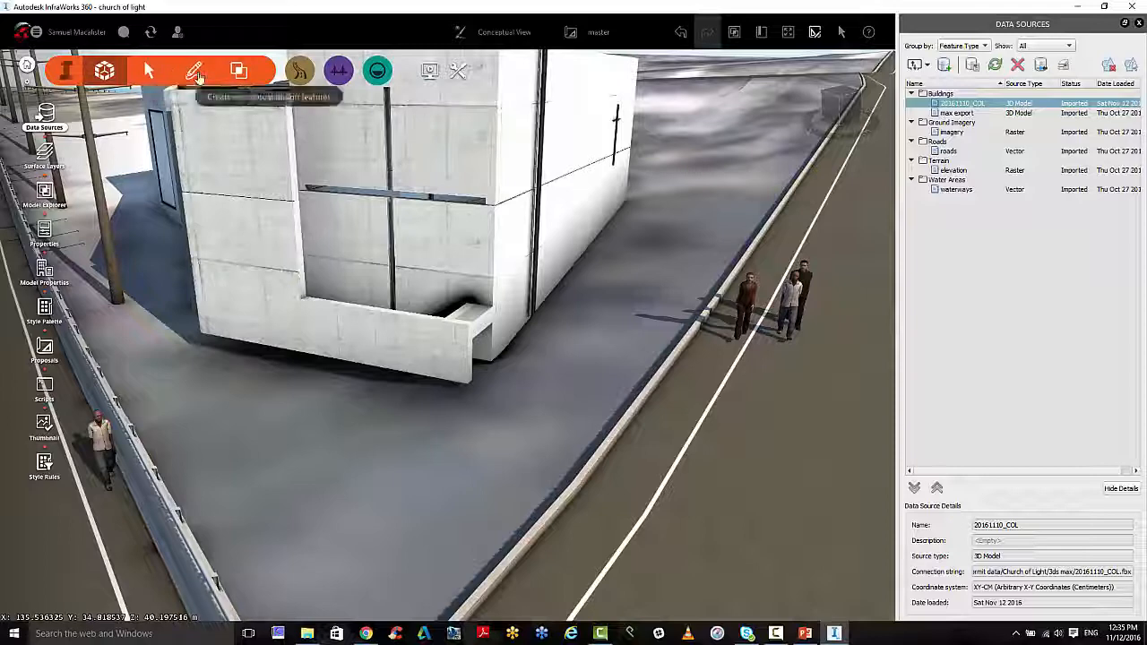
left_click(195, 71)
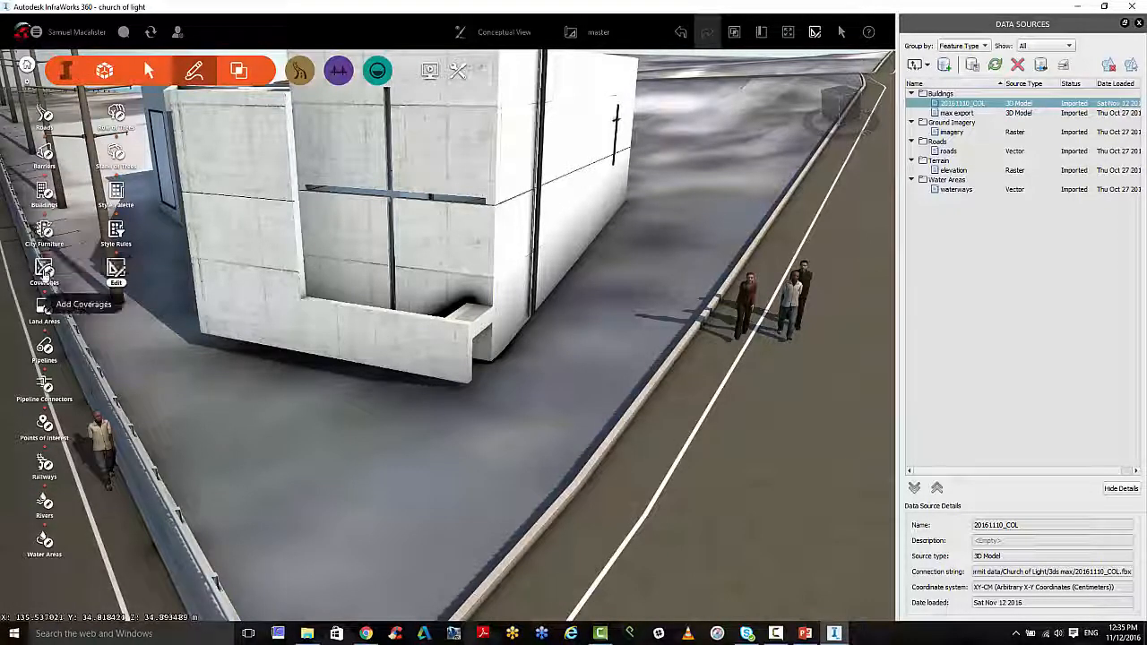
left_click(45, 271)
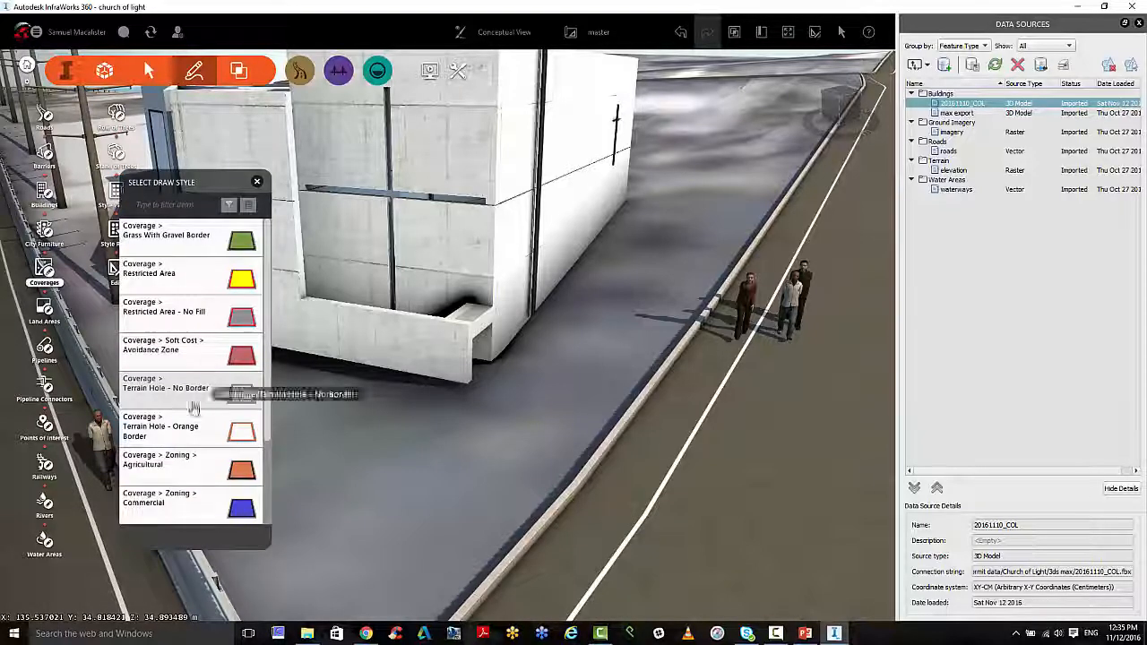
scroll(238, 406, "down", 3)
scroll(238, 405, "up", 3)
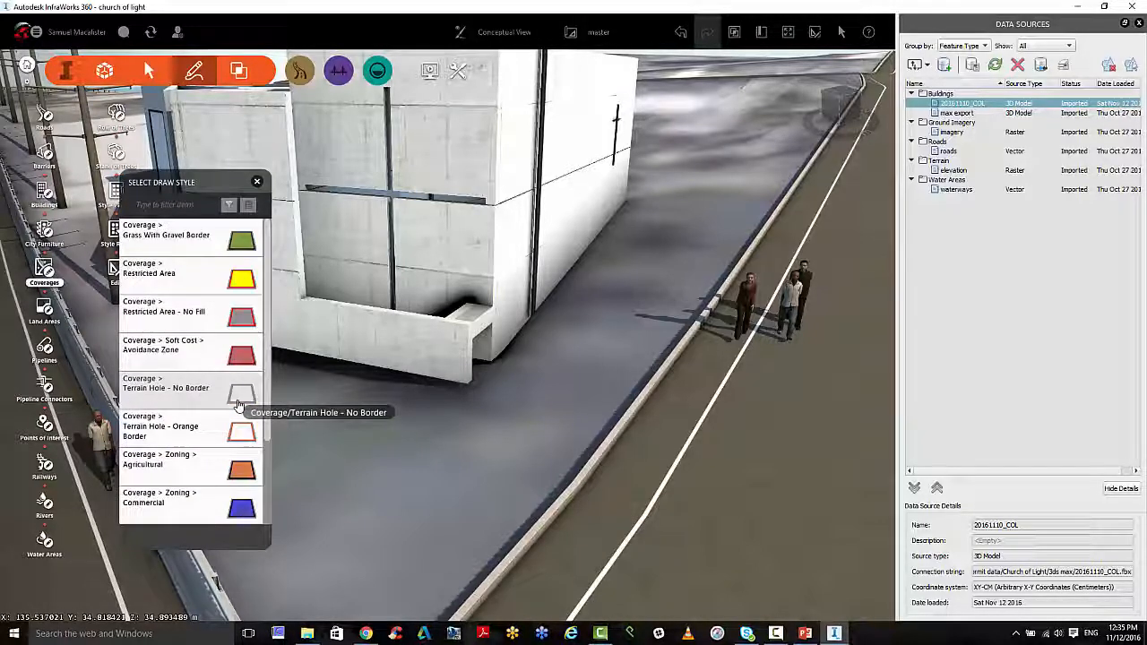
left_click(240, 239)
Cover the plot around the church, bounded by the surrounding roads, with a Manicured Grass land area.
left_click(40, 311)
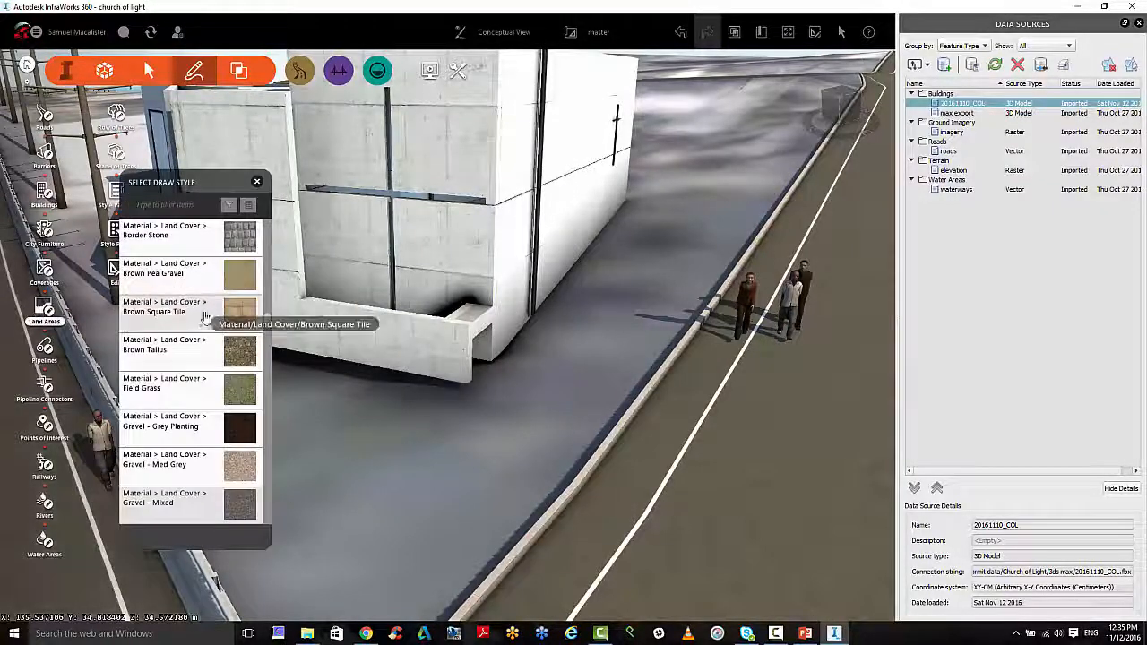
scroll(206, 385, "down", 3)
scroll(206, 385, "down", 2)
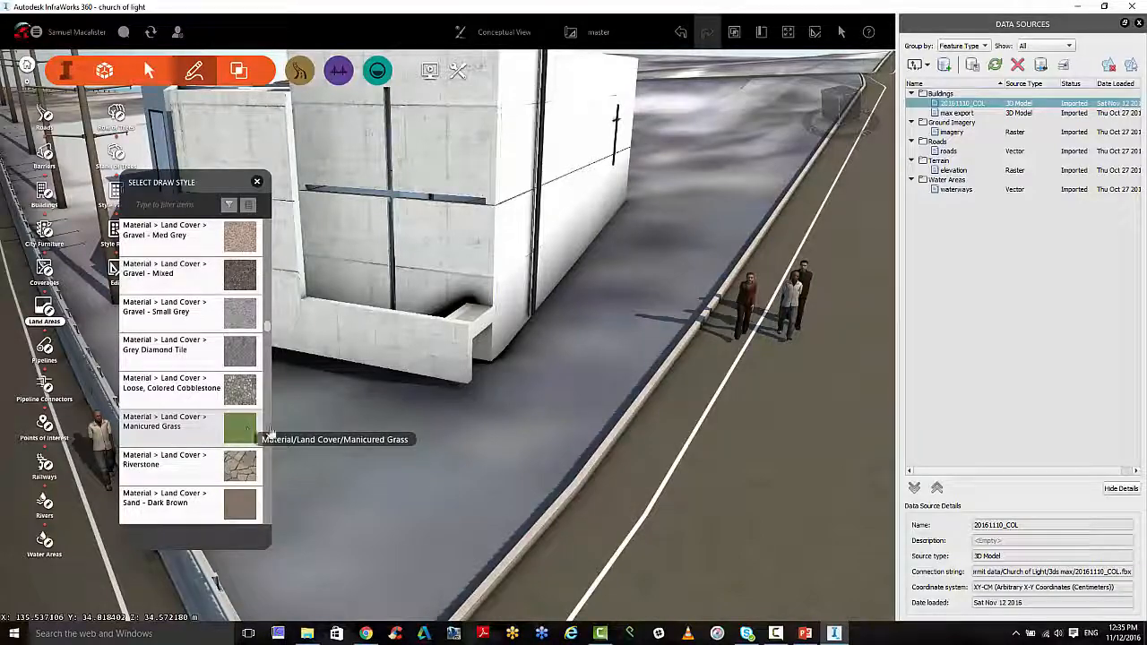
scroll(379, 361, "down", 3)
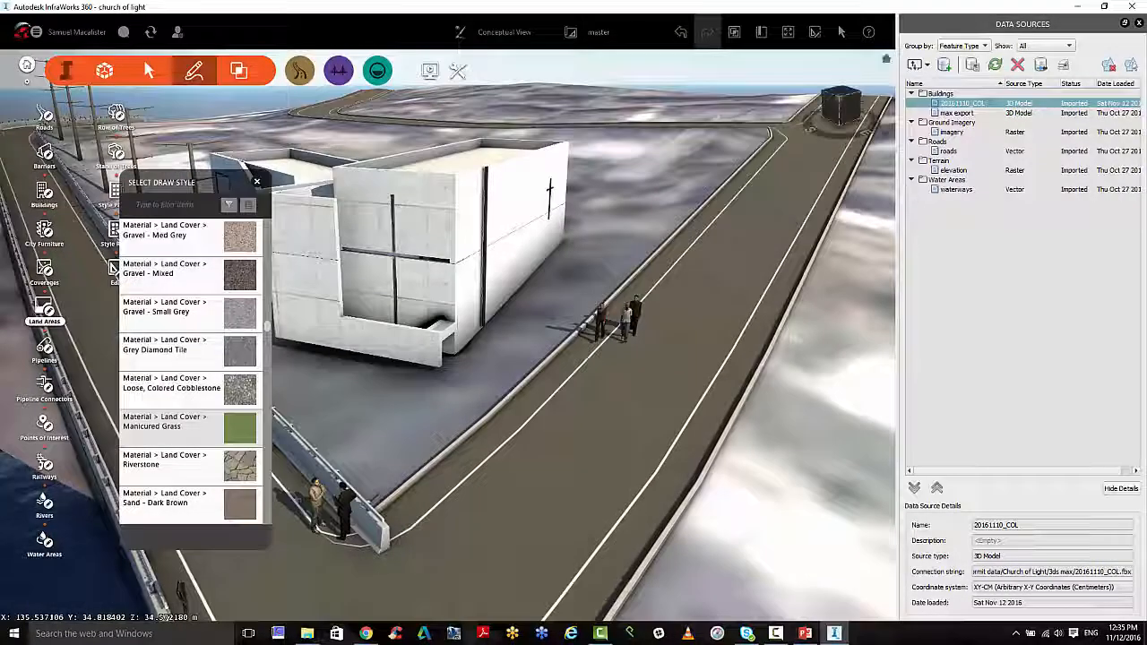
left_click(841, 94)
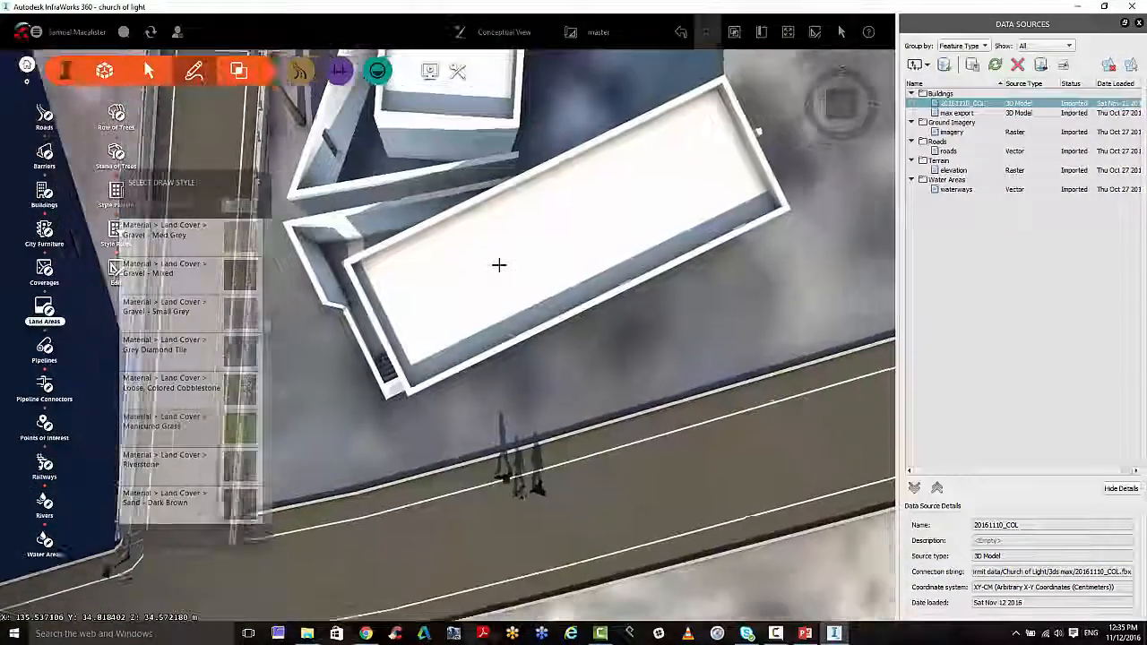
scroll(500, 265, "down", 6)
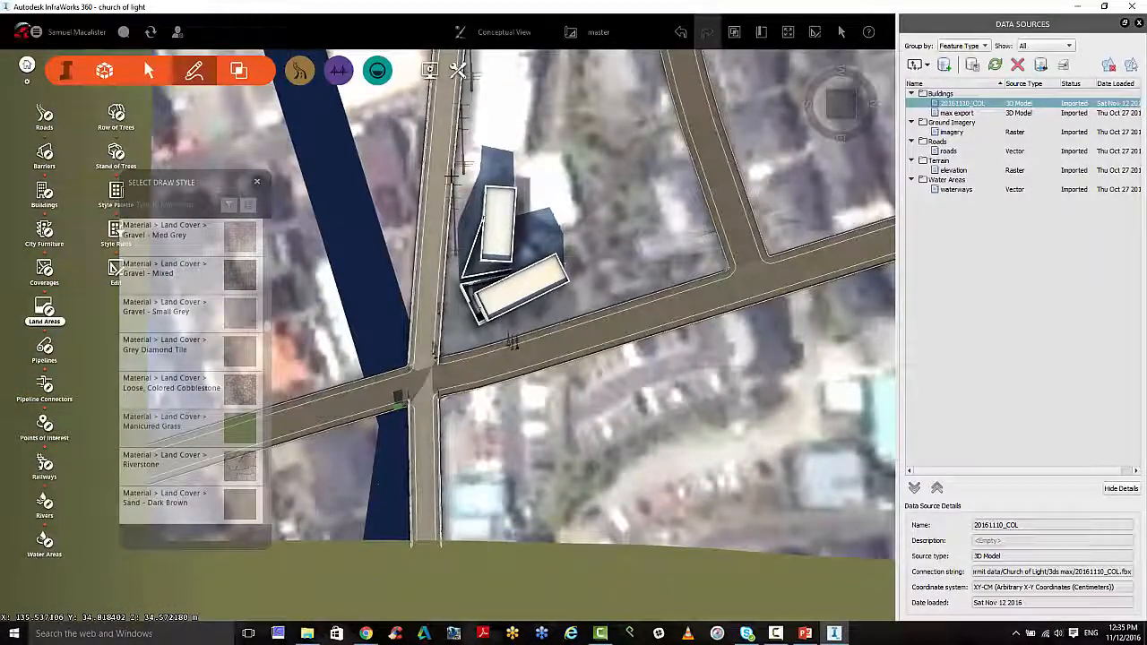
left_click(460, 172)
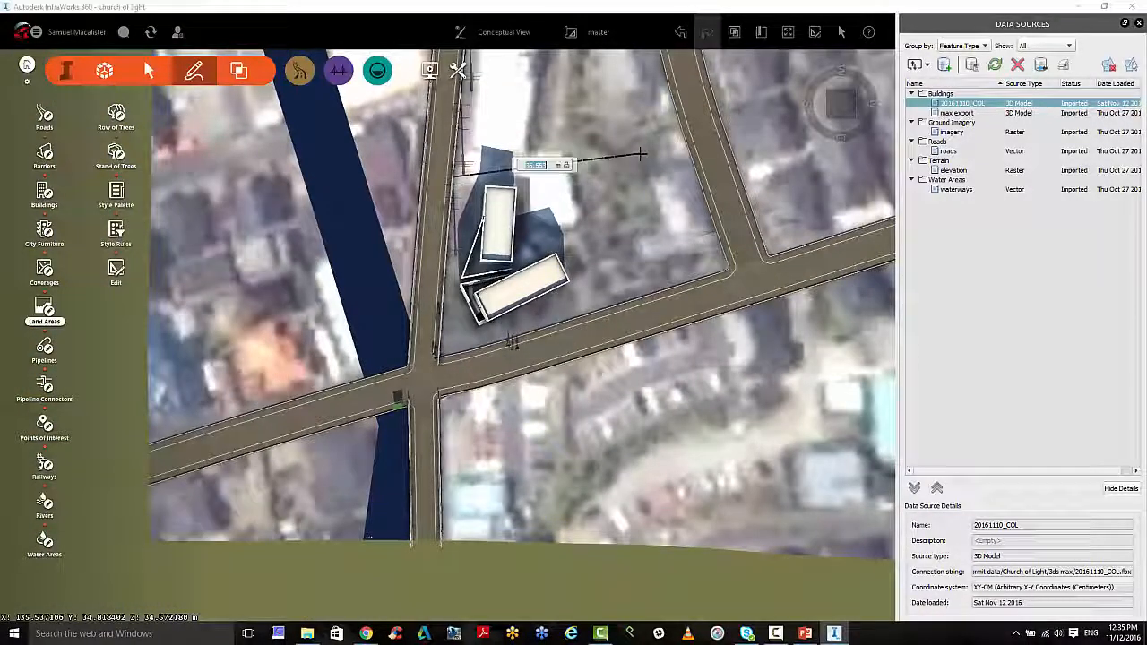
left_click(694, 122)
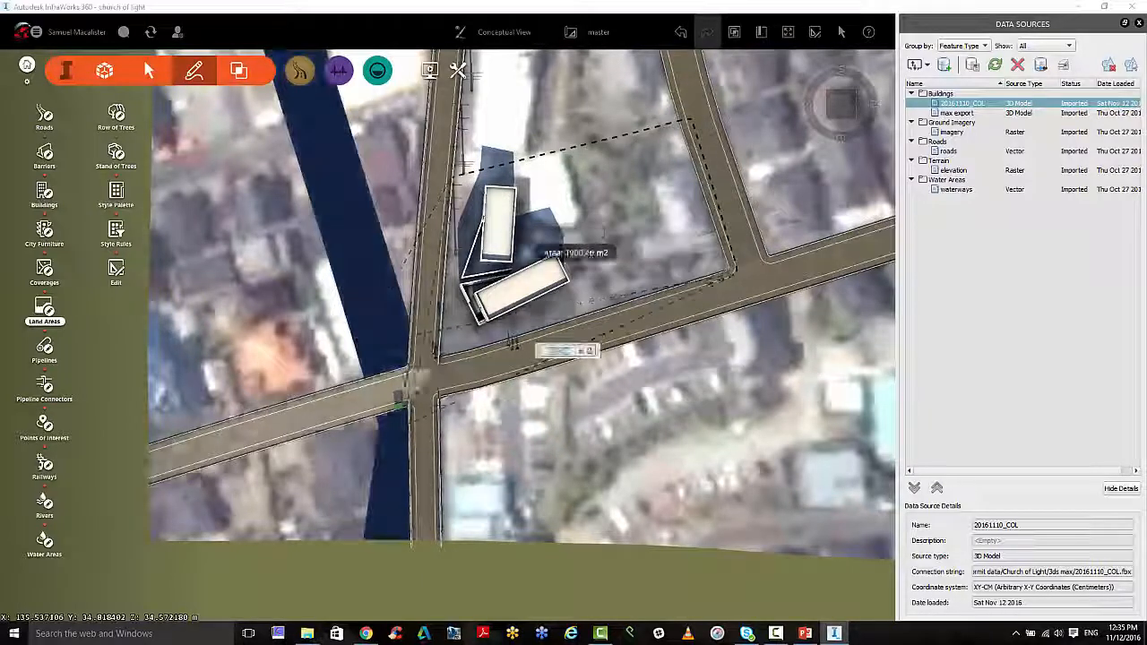
double_click(495, 329)
key("Escape")
scroll(566, 220, "up", 4)
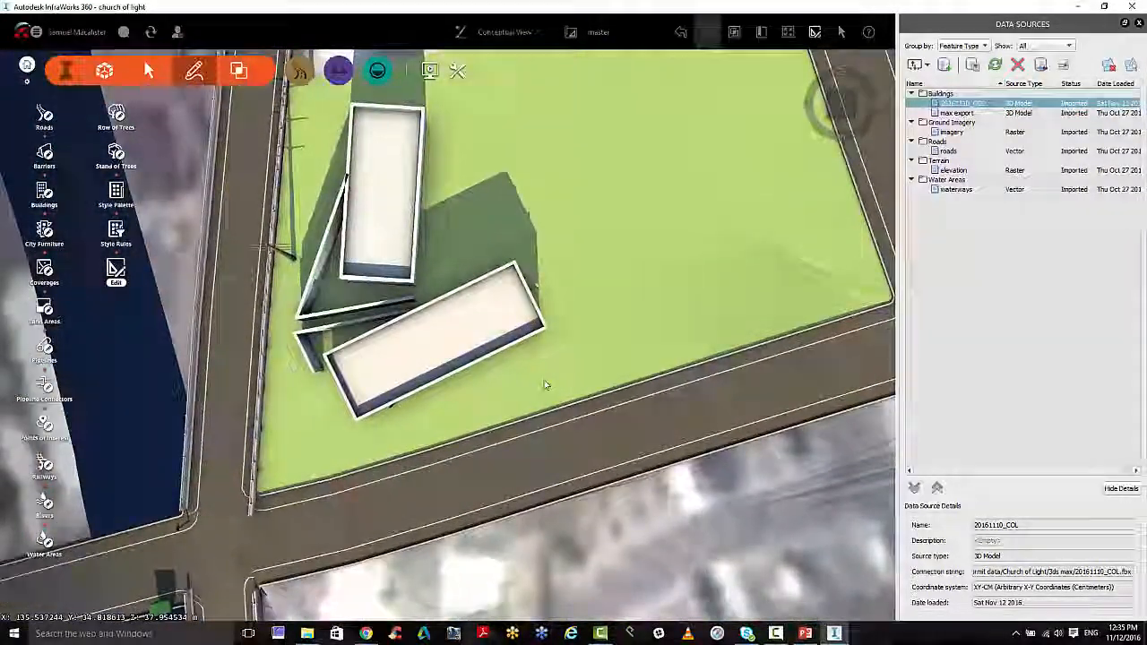
middle_click_drag(545, 384, 578, 308)
left_click_drag(578, 308, 490, 397)
scroll(490, 397, "up", 3)
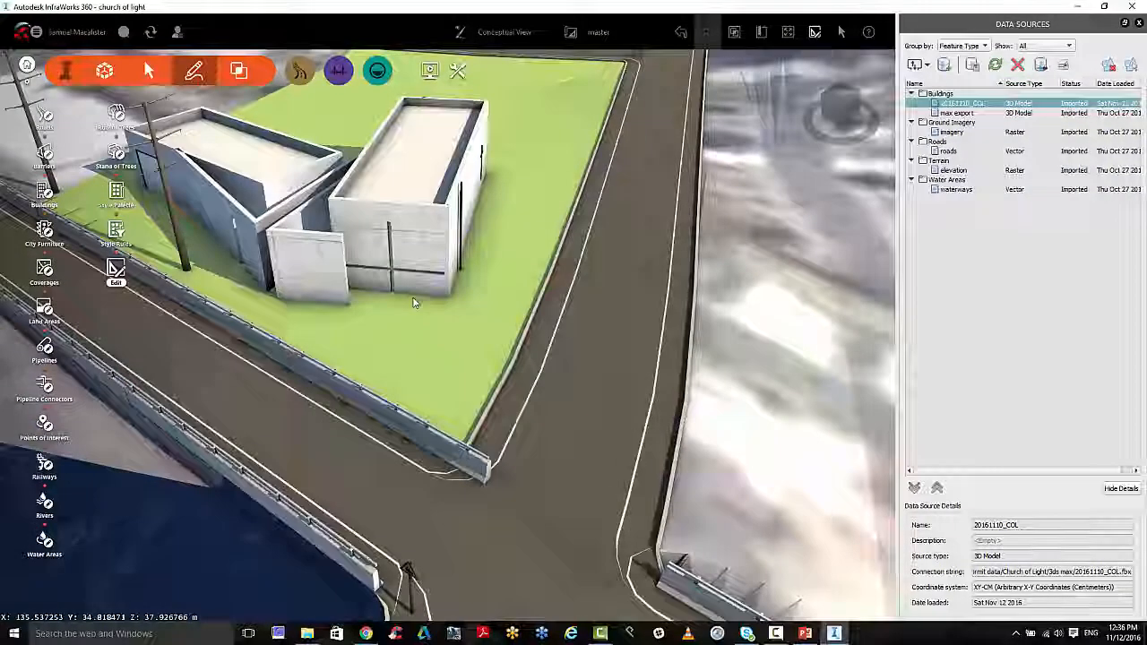
Examine the plot's grass surface up close beside the church and around its road edges, and return to plan view.
scroll(412, 300, "up", 3)
scroll(401, 320, "up", 5)
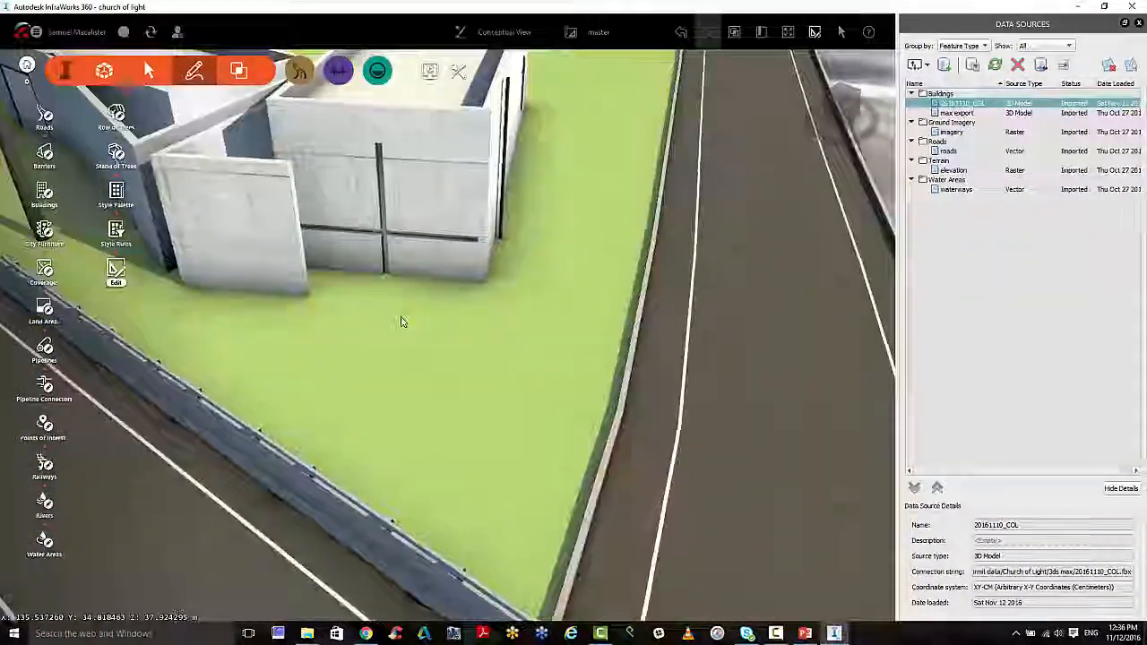
scroll(400, 320, "down", 6)
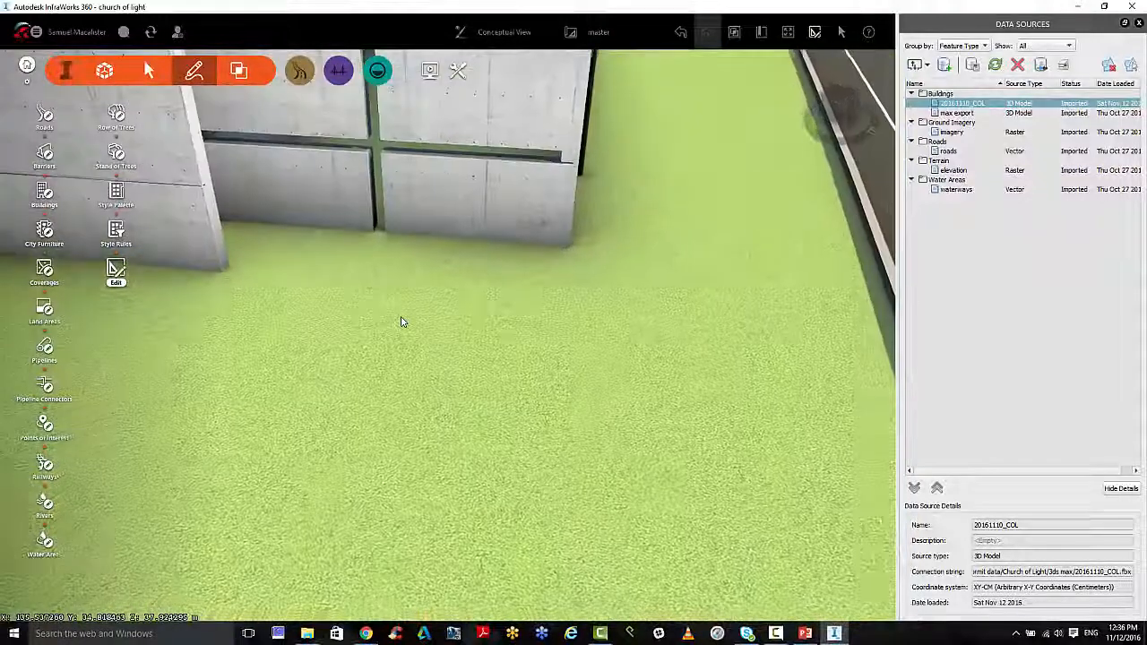
scroll(525, 409, "up", 5)
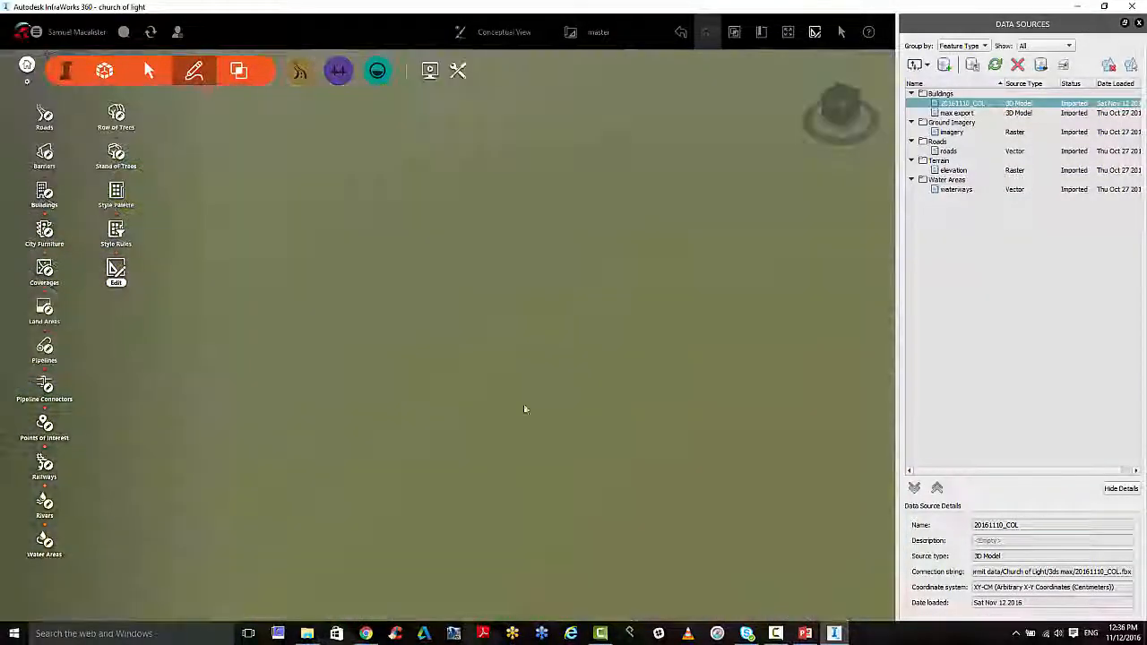
scroll(464, 233, "down", 5)
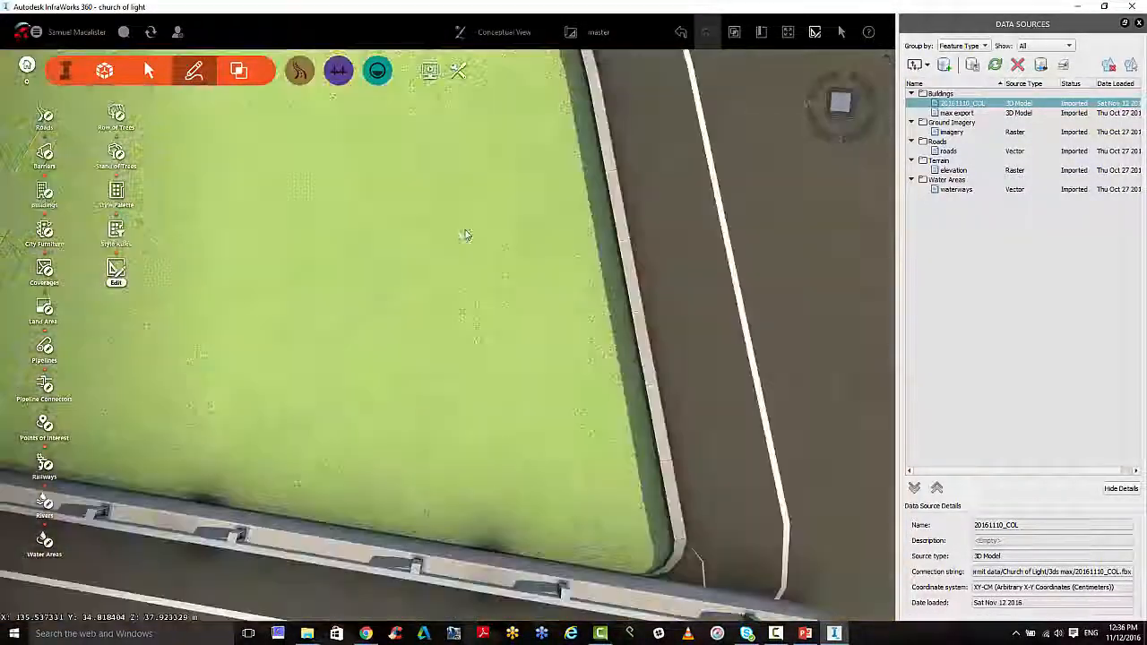
scroll(430, 260, "down", 5)
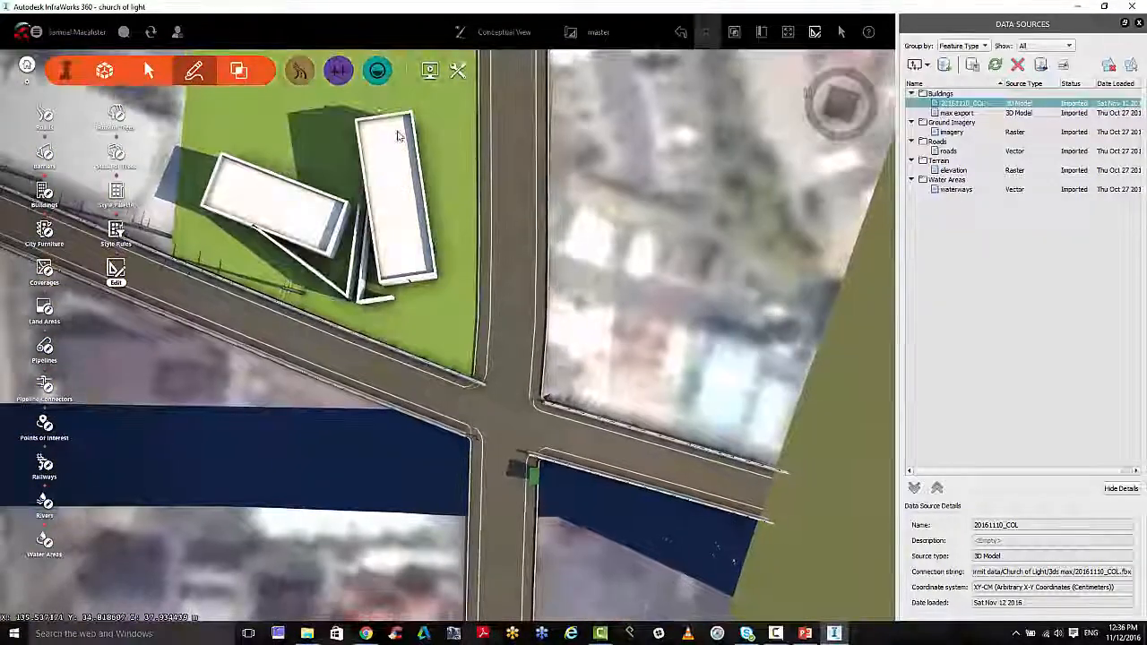
middle_click_drag(402, 147, 486, 333)
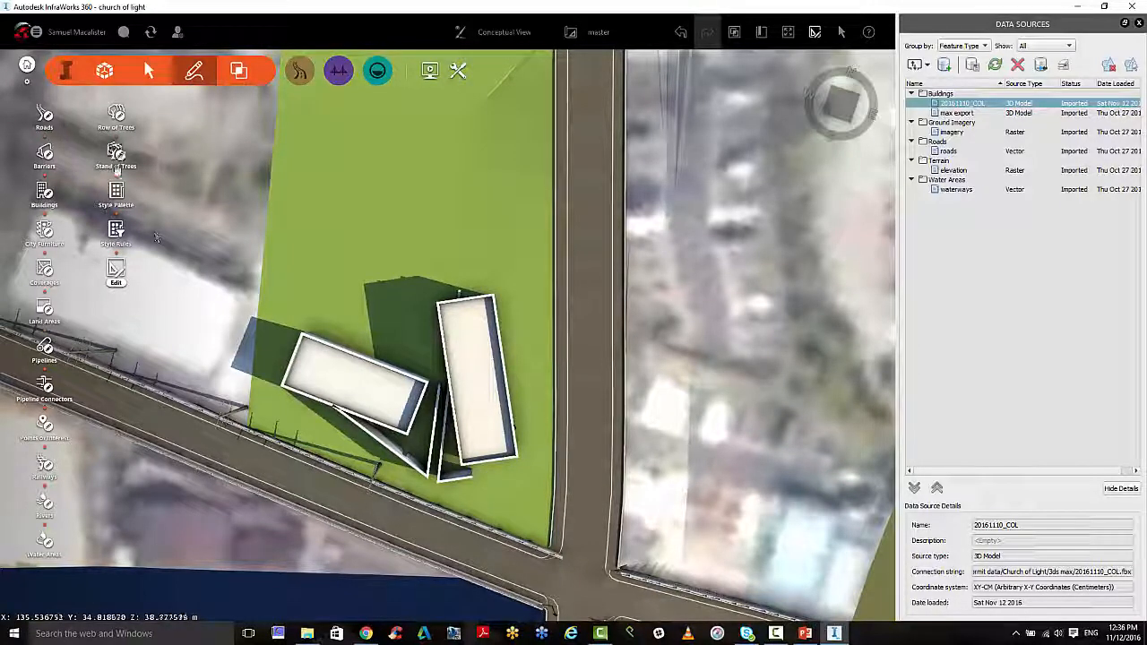
Browse the coverage styles in the style palette, including the Soft Cost and Zoning catalogs.
left_click(113, 200)
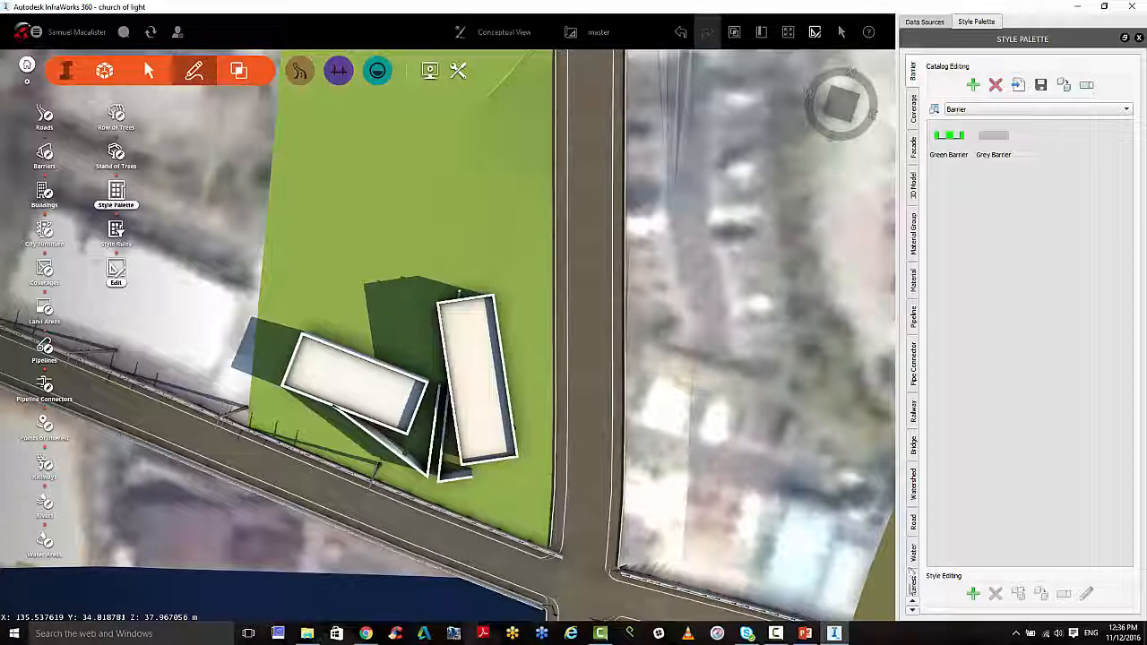
left_click(914, 109)
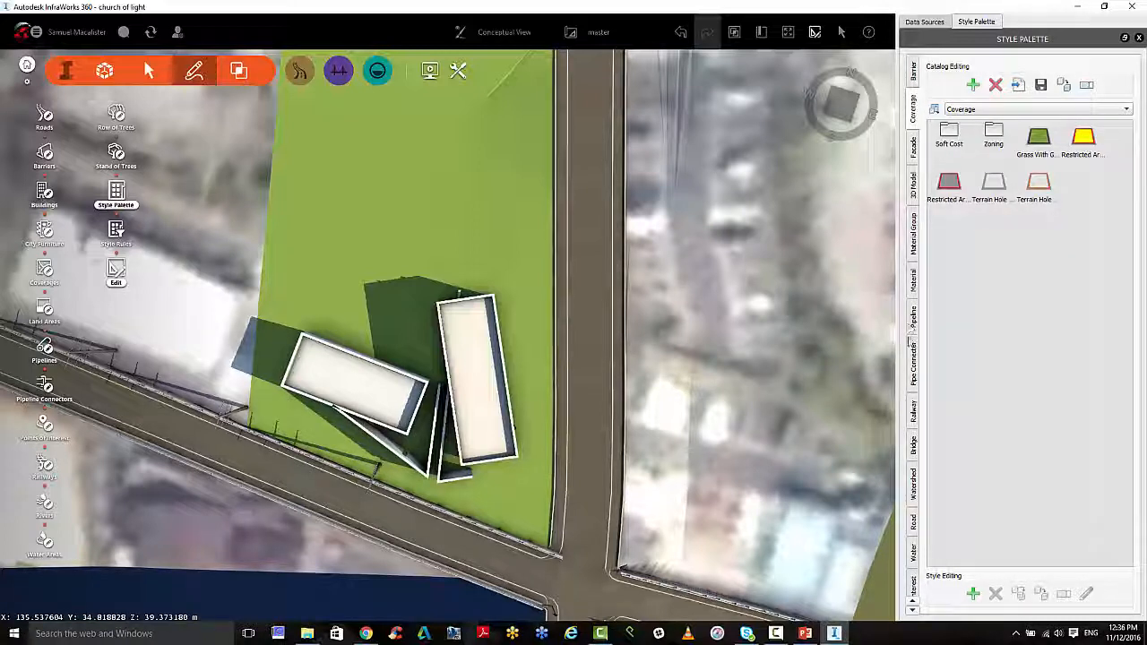
left_click(913, 611)
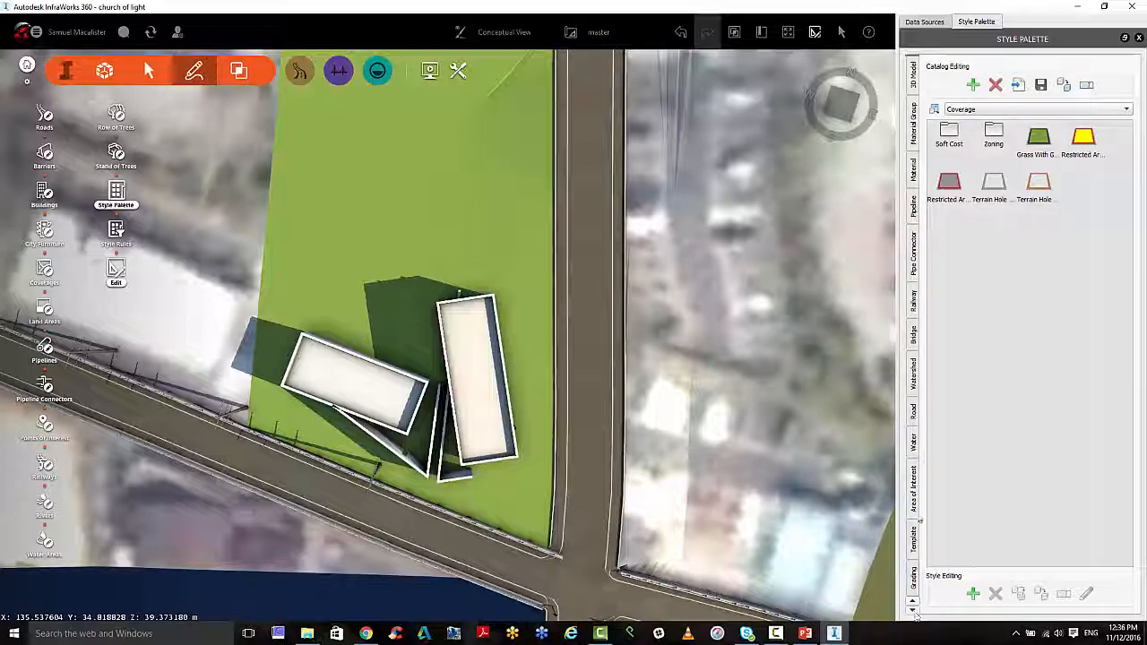
scroll(918, 519, "up", 1)
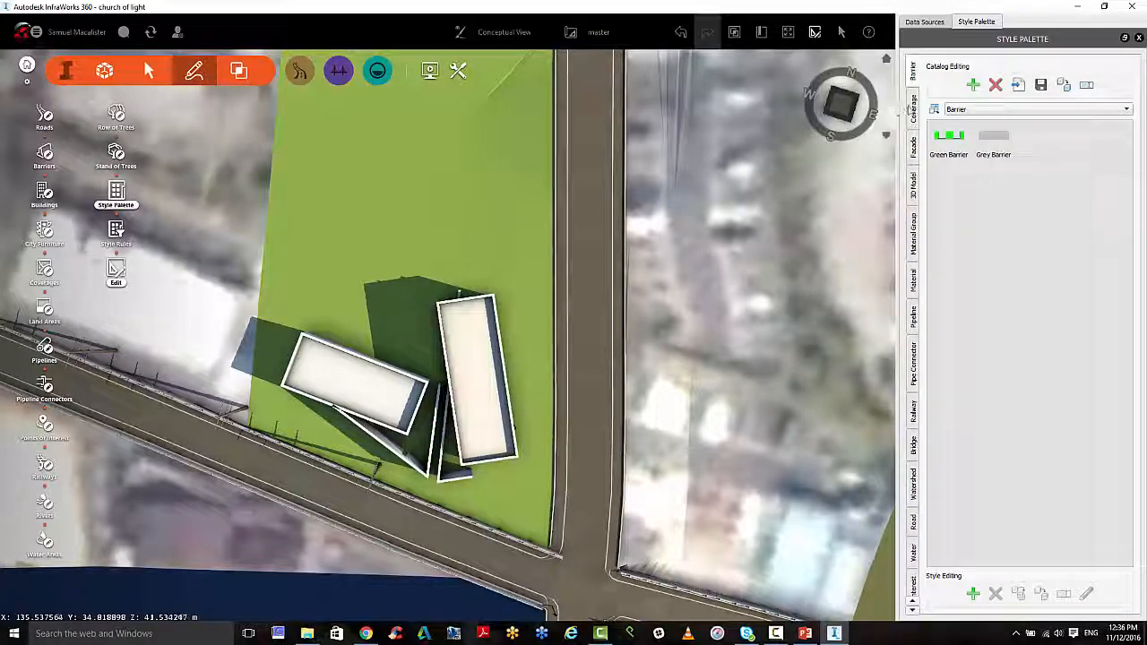
left_click(914, 106)
left_click(965, 109)
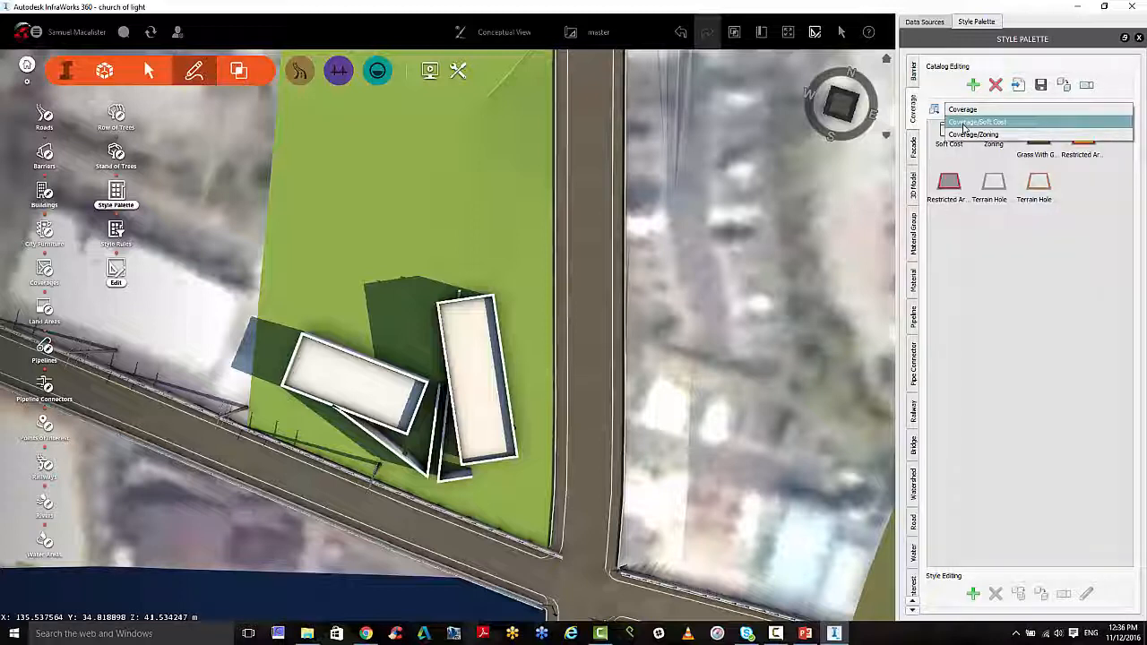
left_click(965, 122)
left_click(966, 113)
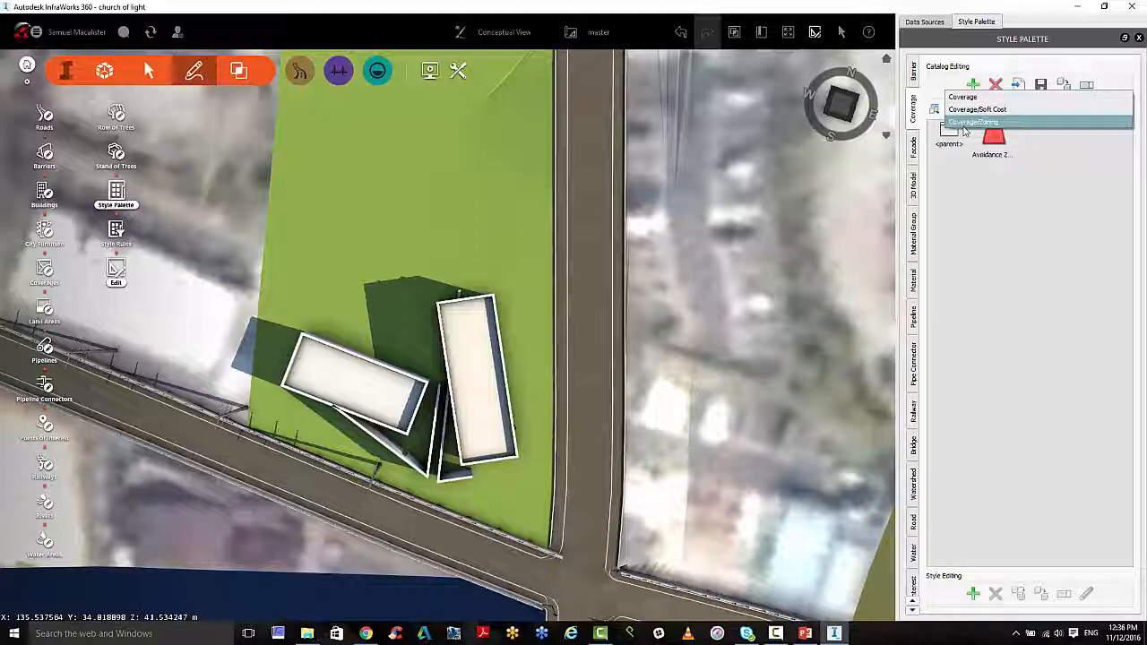
left_click(965, 125)
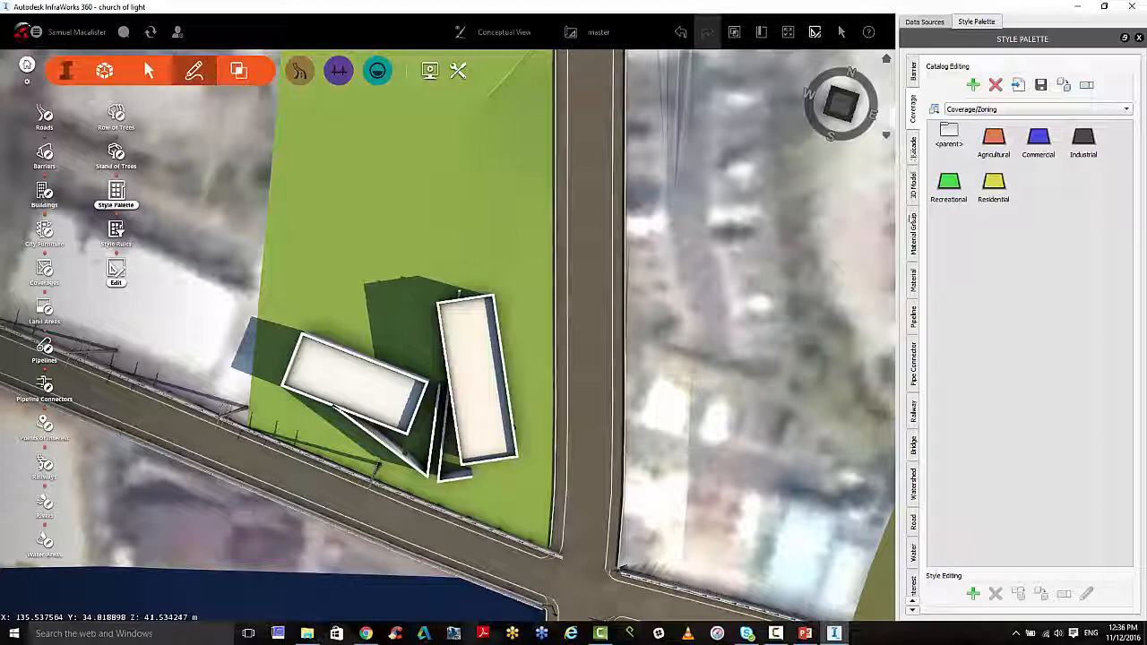
Apply the Grass material from the Terrain material catalog to the plot around the church.
left_click(914, 283)
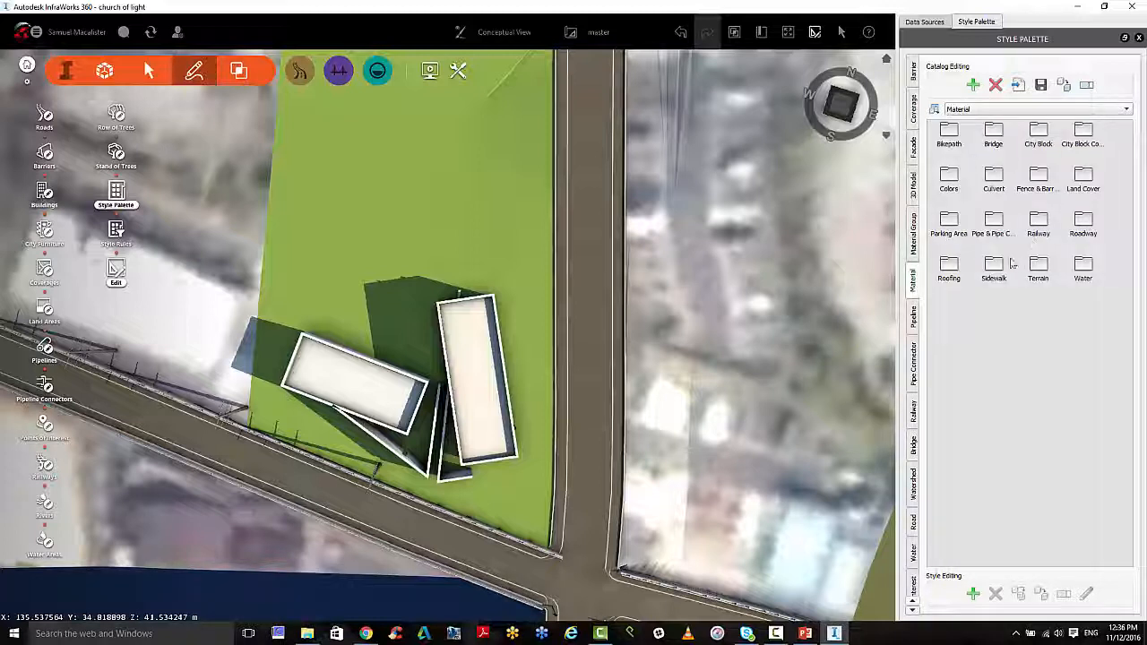
double_click(1039, 267)
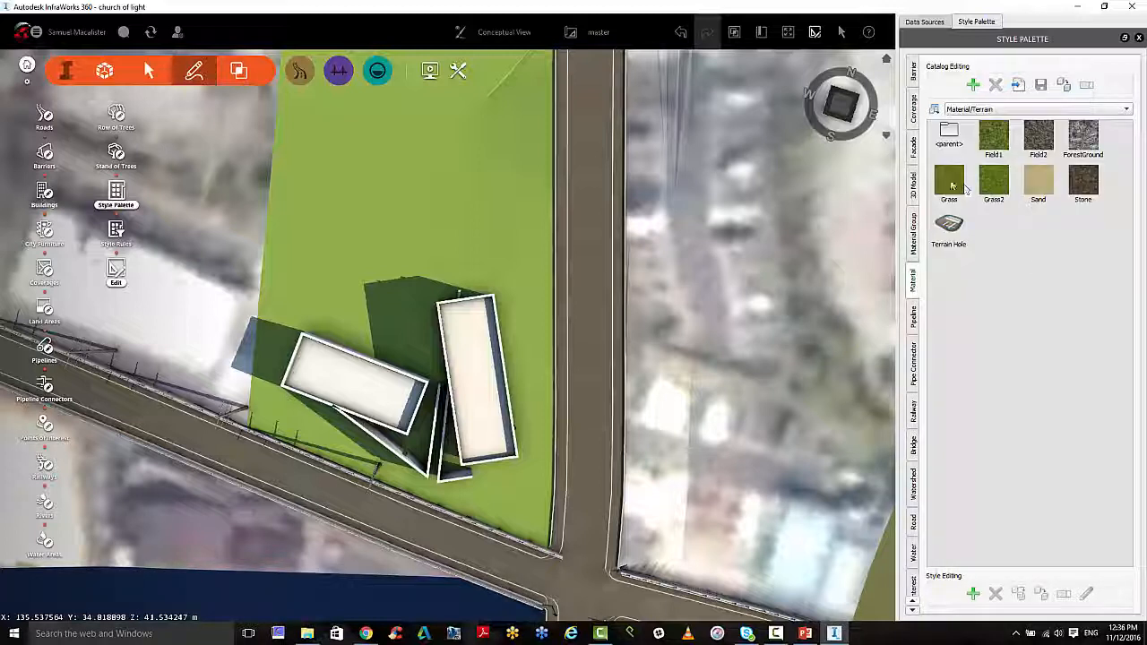
left_click_drag(957, 185, 526, 320)
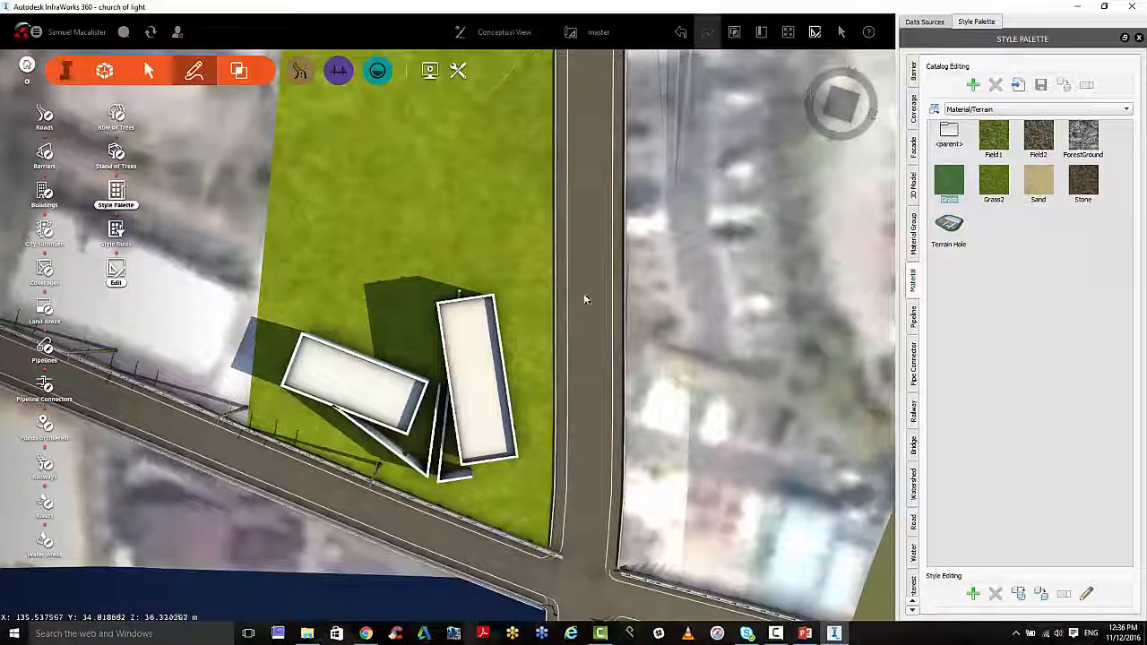
scroll(614, 504, "down", 1)
scroll(614, 504, "down", 1)
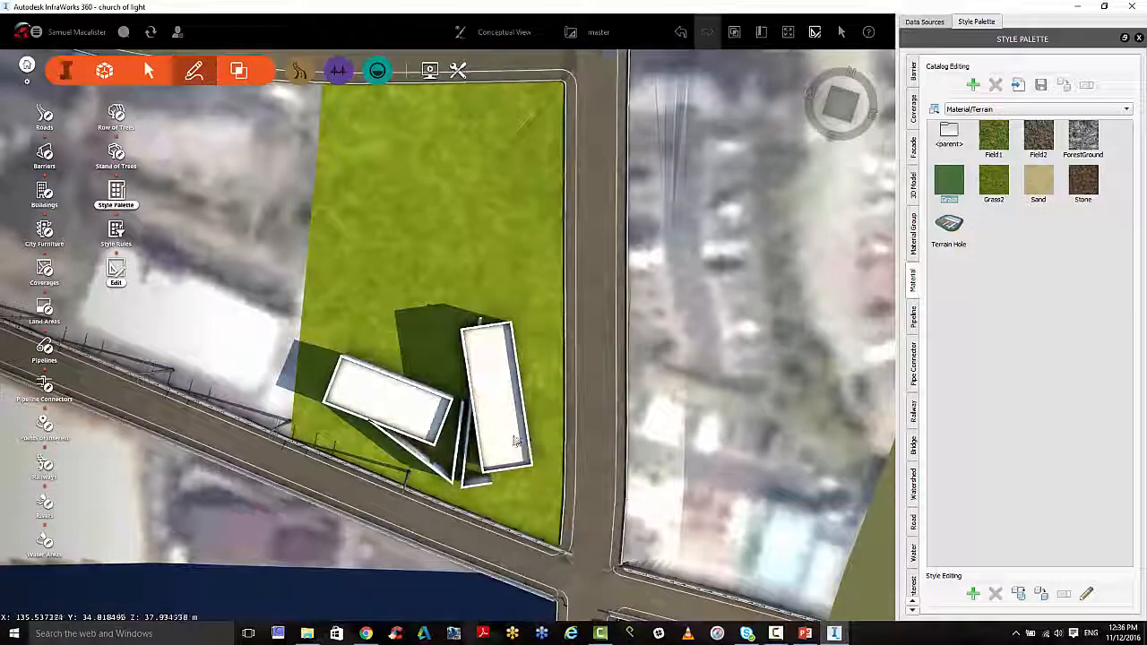
Raise the church building vertically on its plot so more of its lower walls stand above the grass.
middle_click_drag(492, 425, 451, 377)
left_click_drag(451, 377, 407, 318)
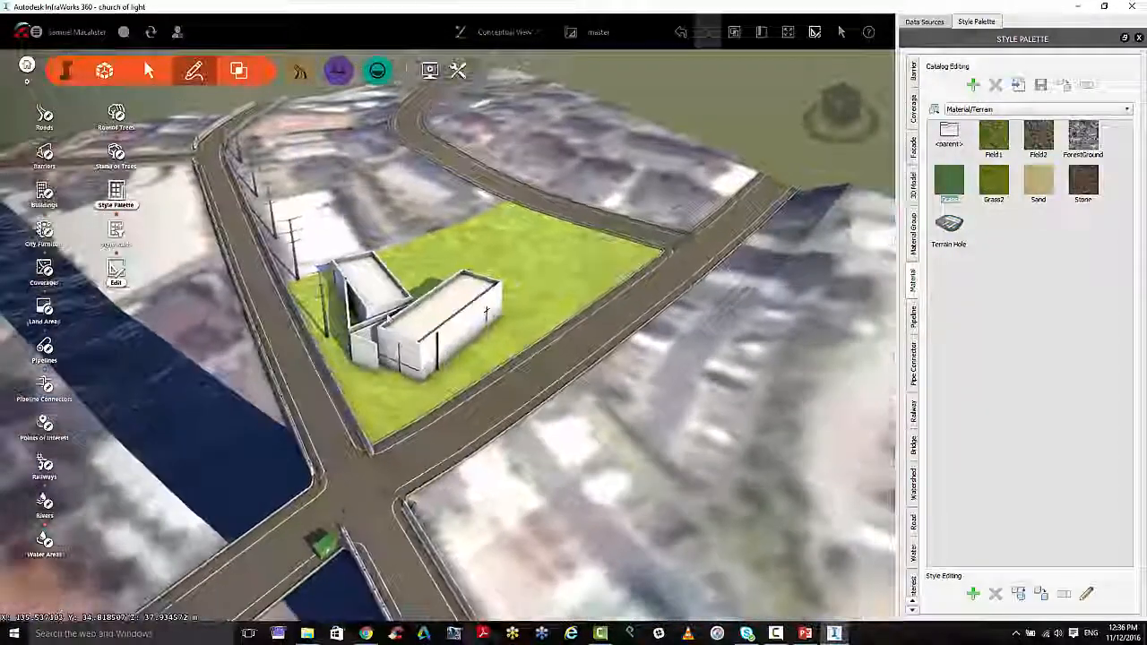
scroll(412, 325, "up", 4)
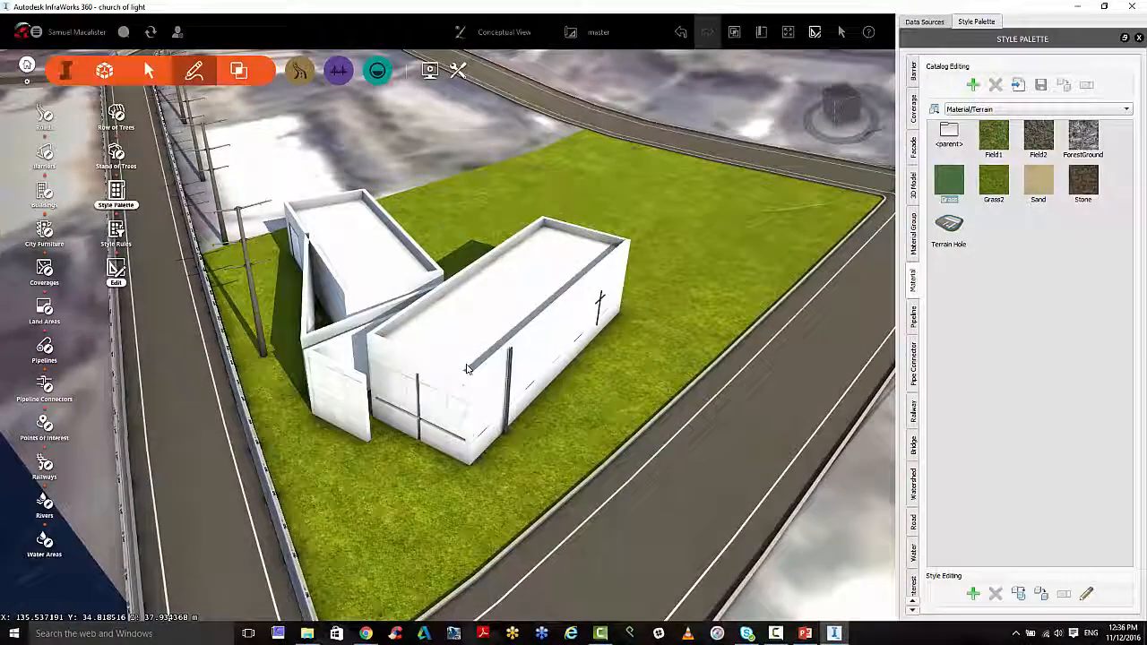
left_click(428, 337)
left_click_drag(200, 276, 204, 233)
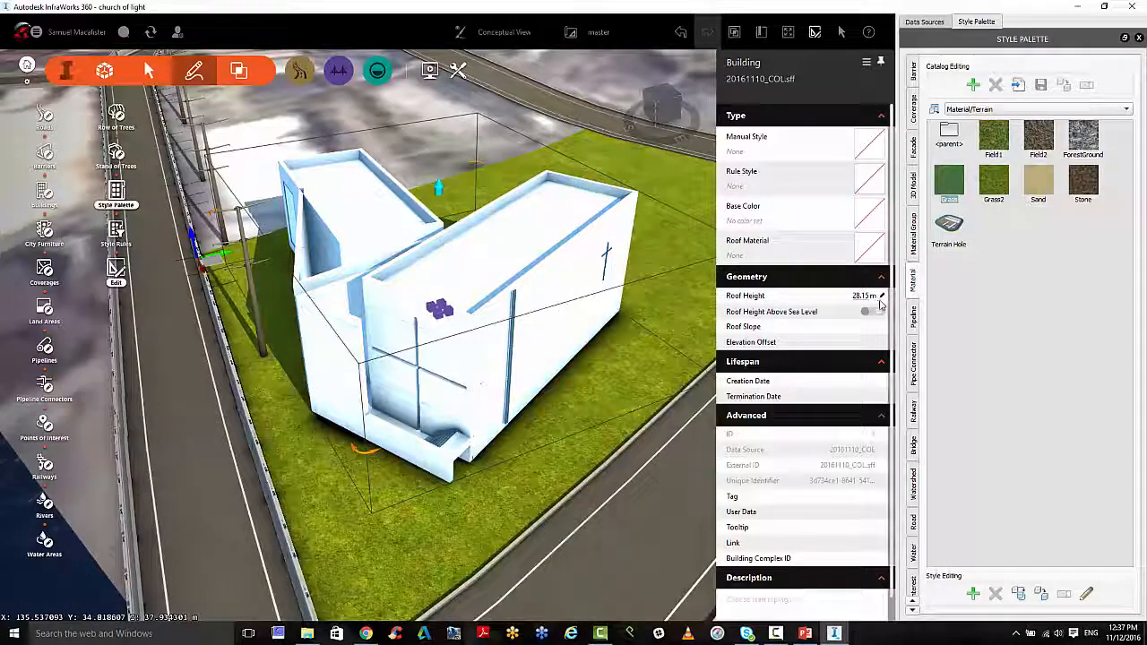
Deselect the building and examine it from street level across the intersection, near the green waste bin.
scroll(456, 125, "down", 2)
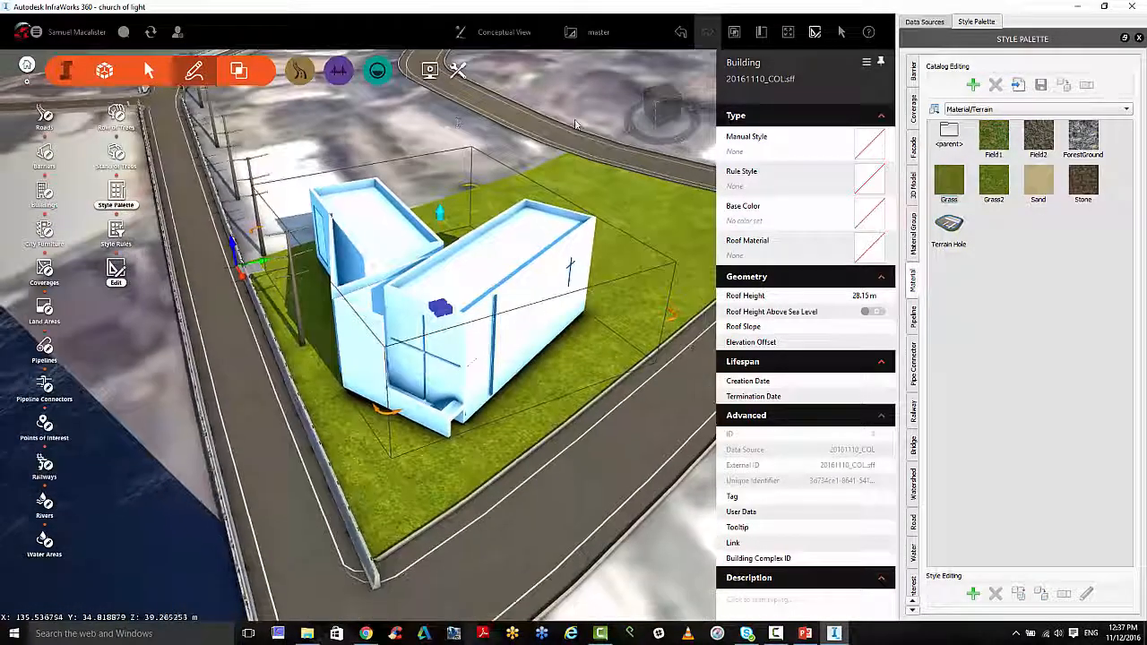
key("Escape")
left_click_drag(485, 470, 511, 408)
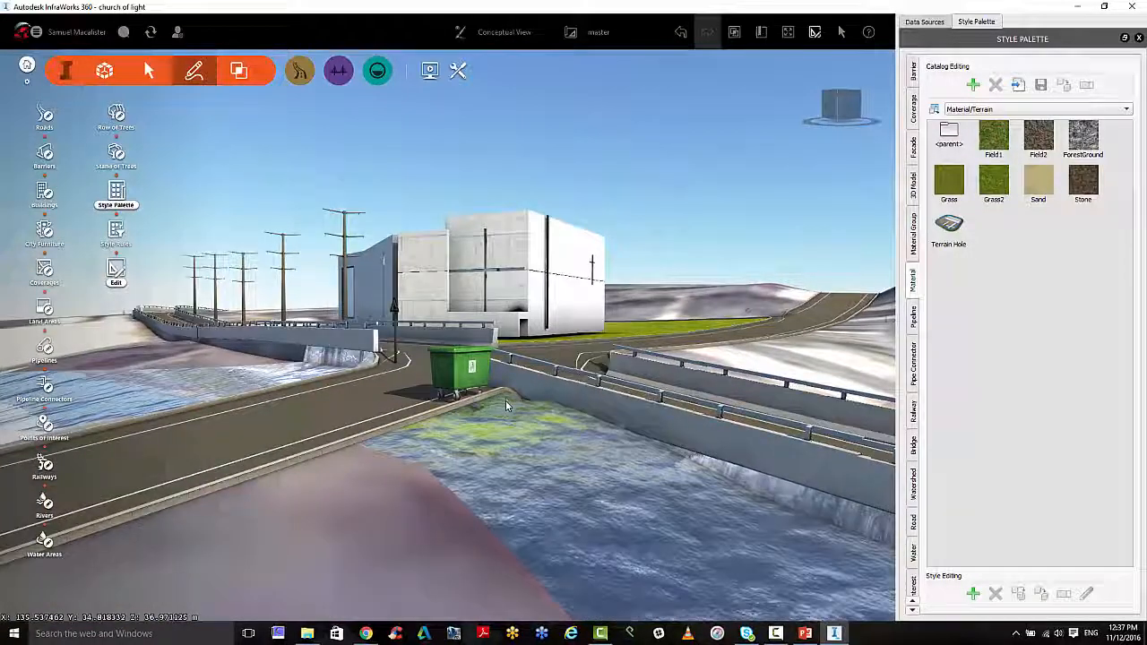
scroll(506, 400, "up", 2)
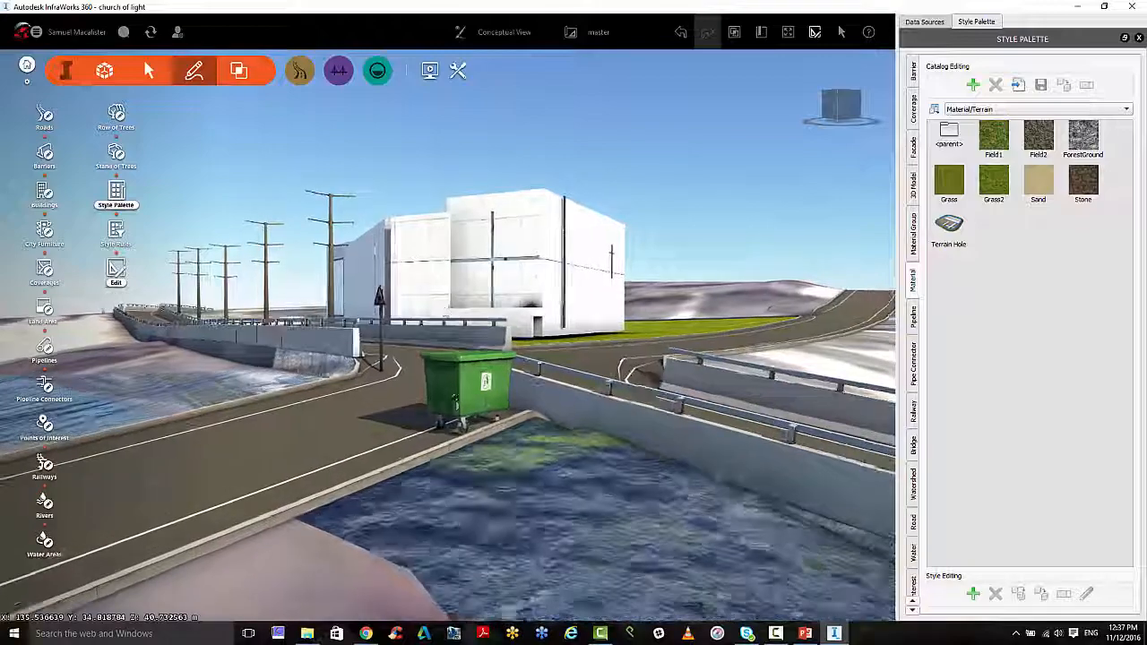